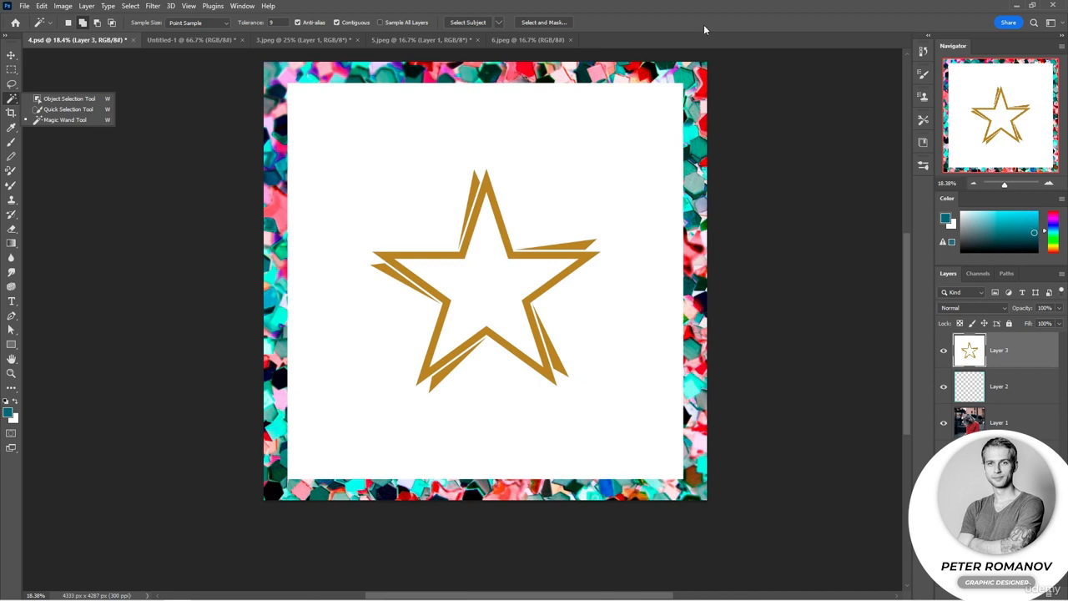
- Remove the white background around the gold star on Layer 3 with the Magic Wand and move the star to the canvas's lower-left area
click(702, 23)
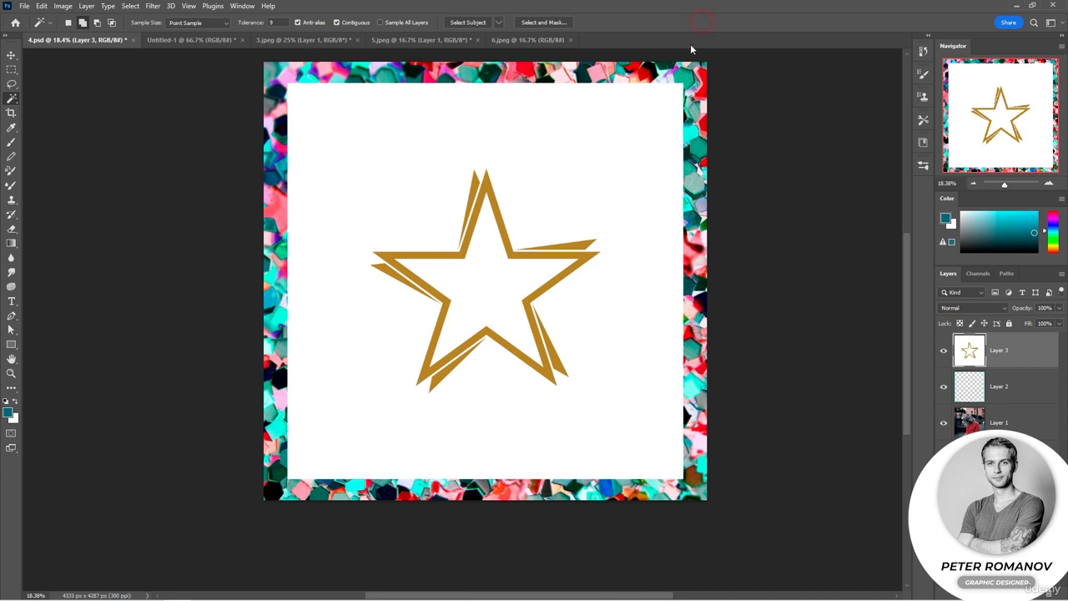
click(606, 205)
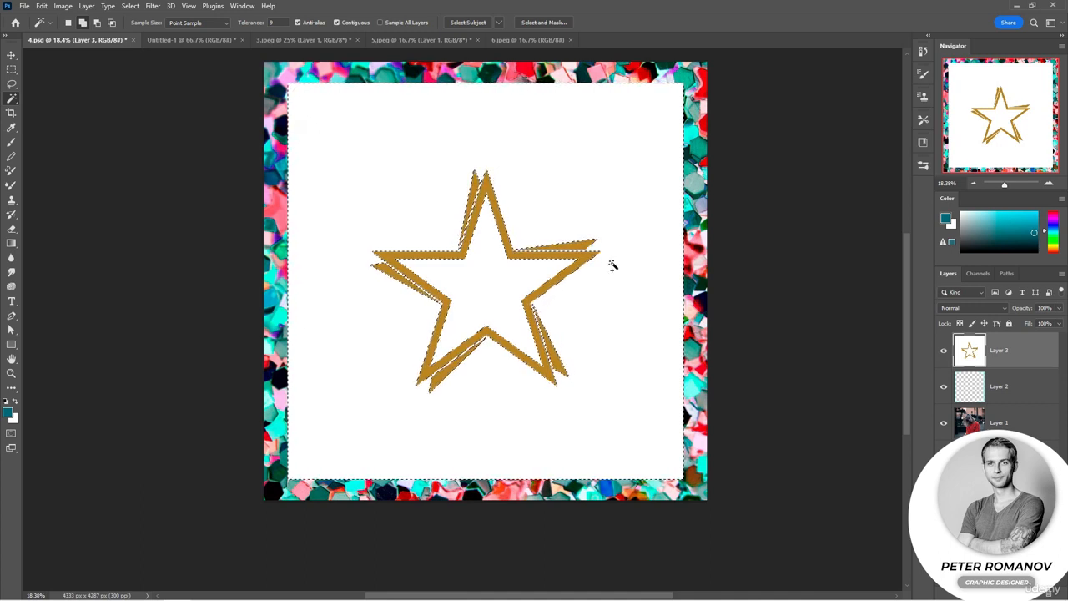
key(Delete)
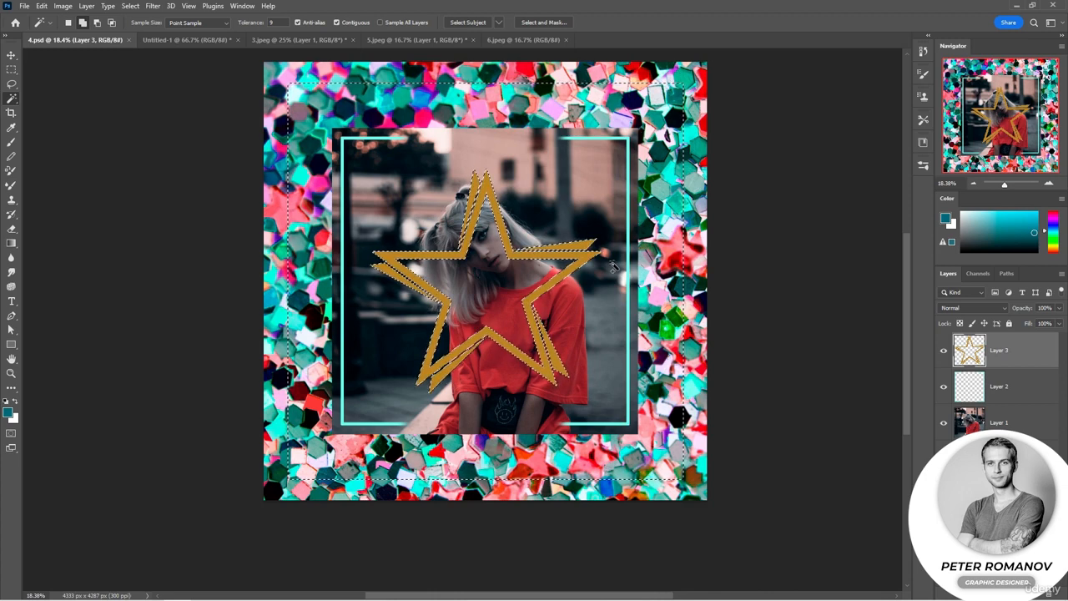
key(ctrl+d)
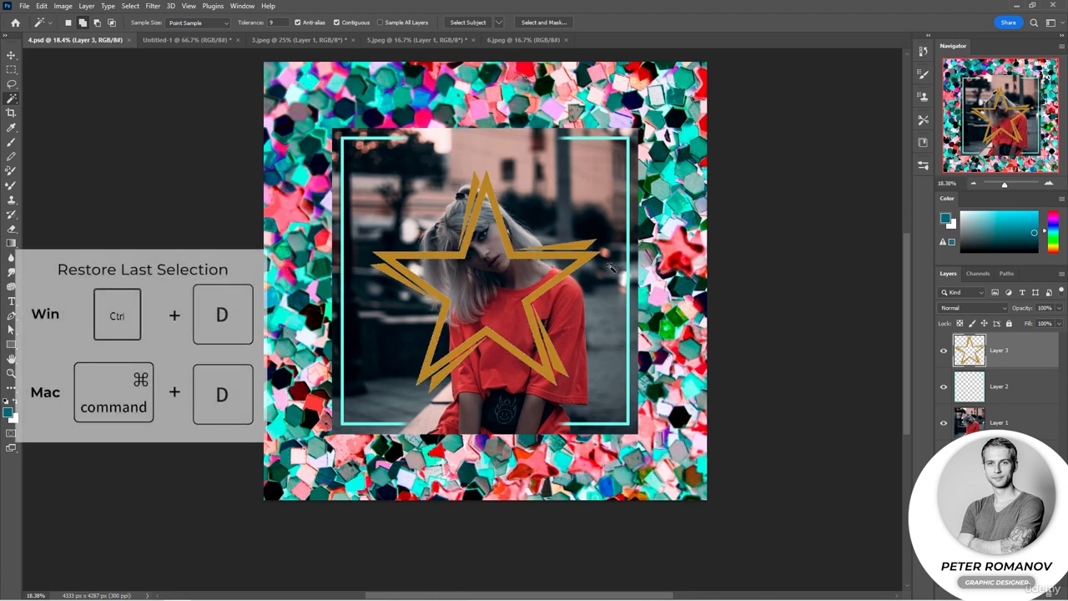
key(v)
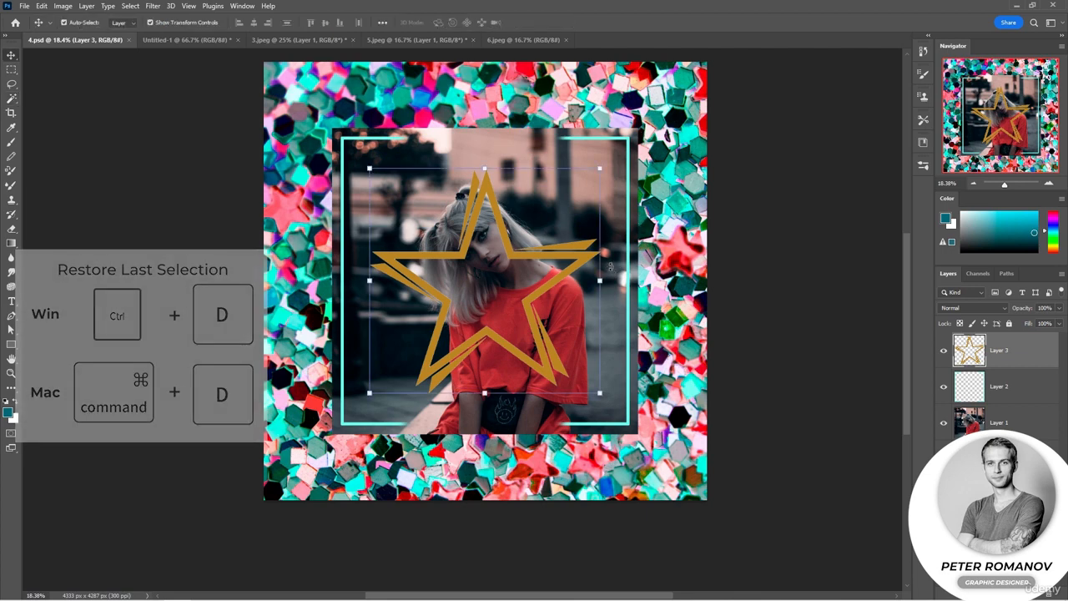
drag(568, 276, 471, 391)
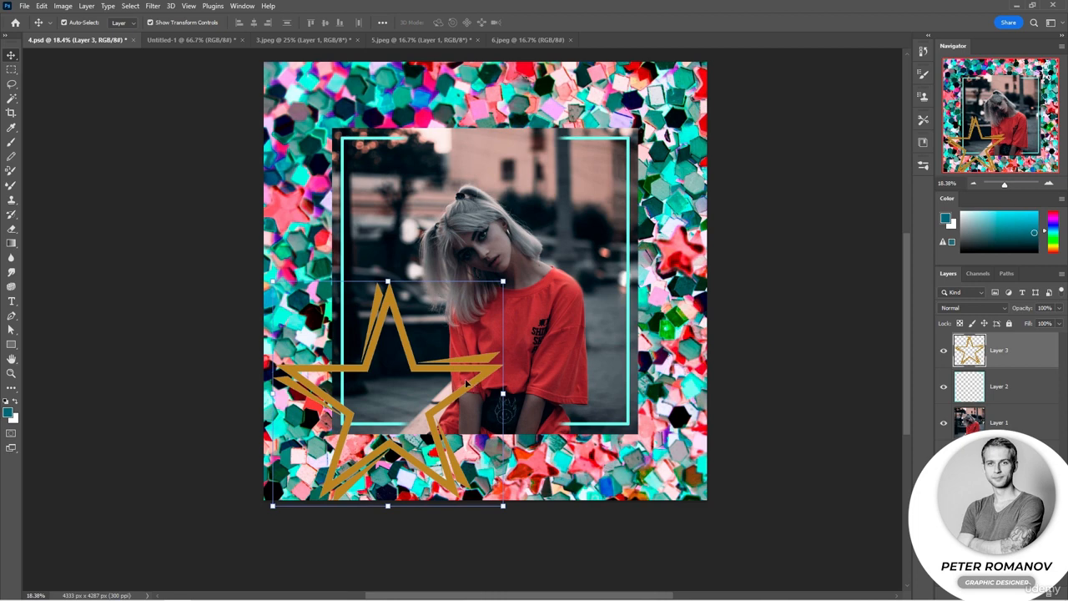
- Recolor the gold star with a pink sampled from the glitter background near the upper edge, and clear the selection
click(12, 100)
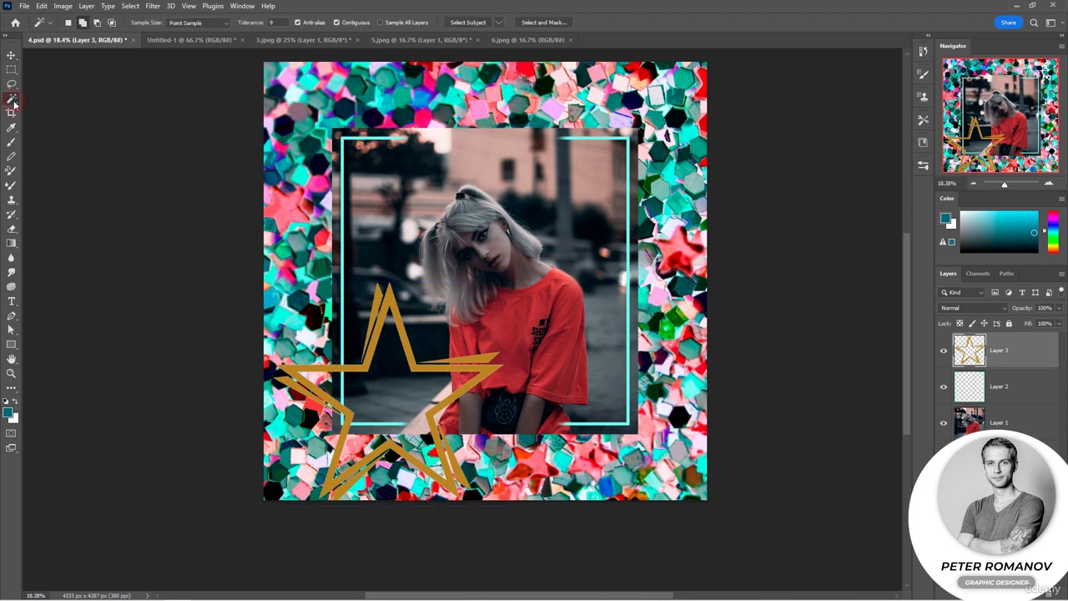
click(374, 312)
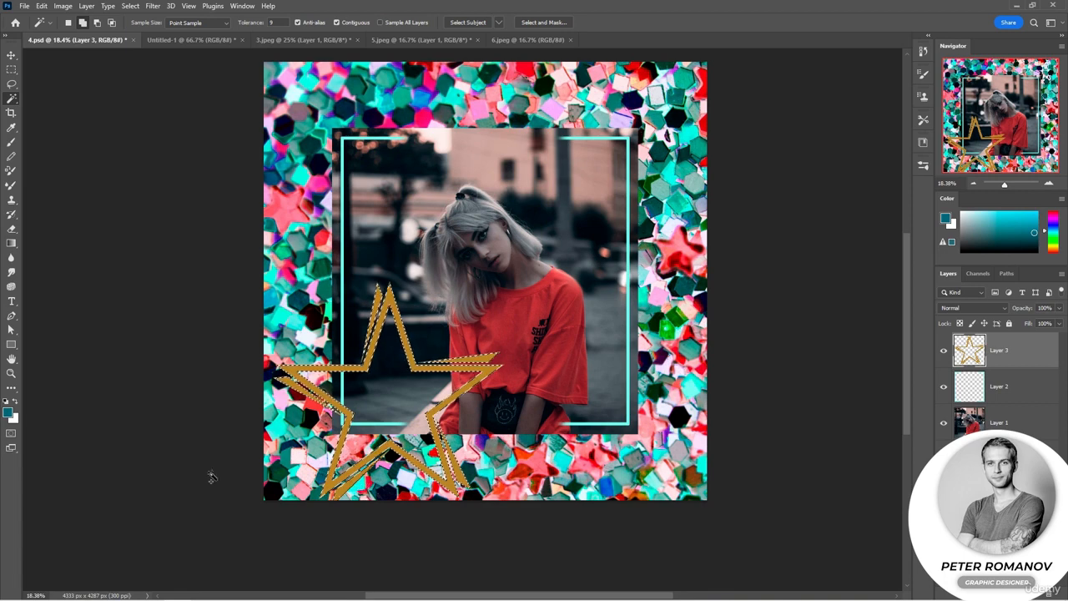
click(11, 127)
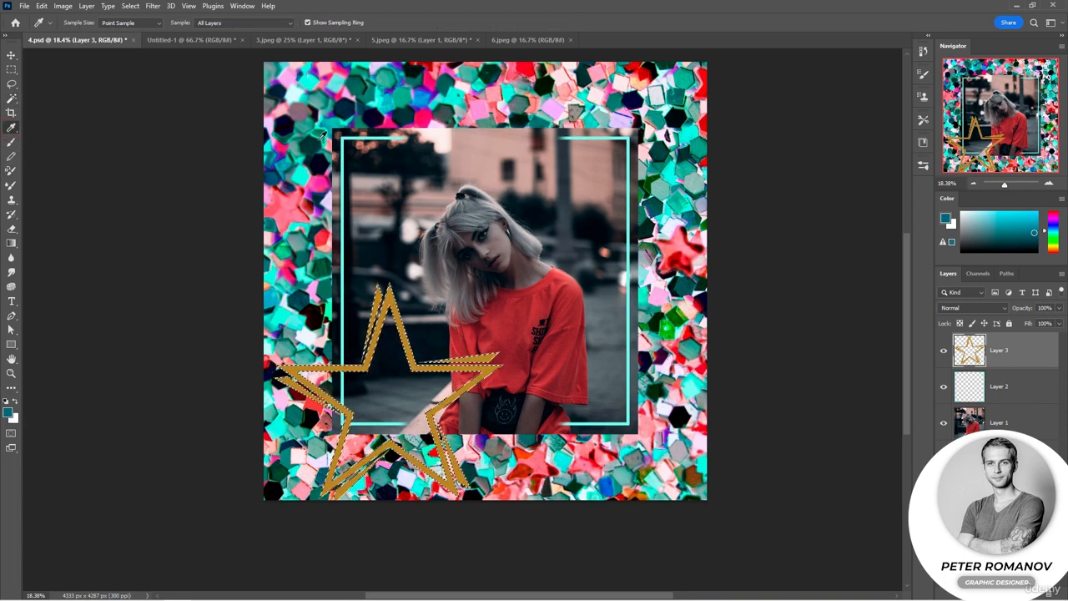
click(356, 81)
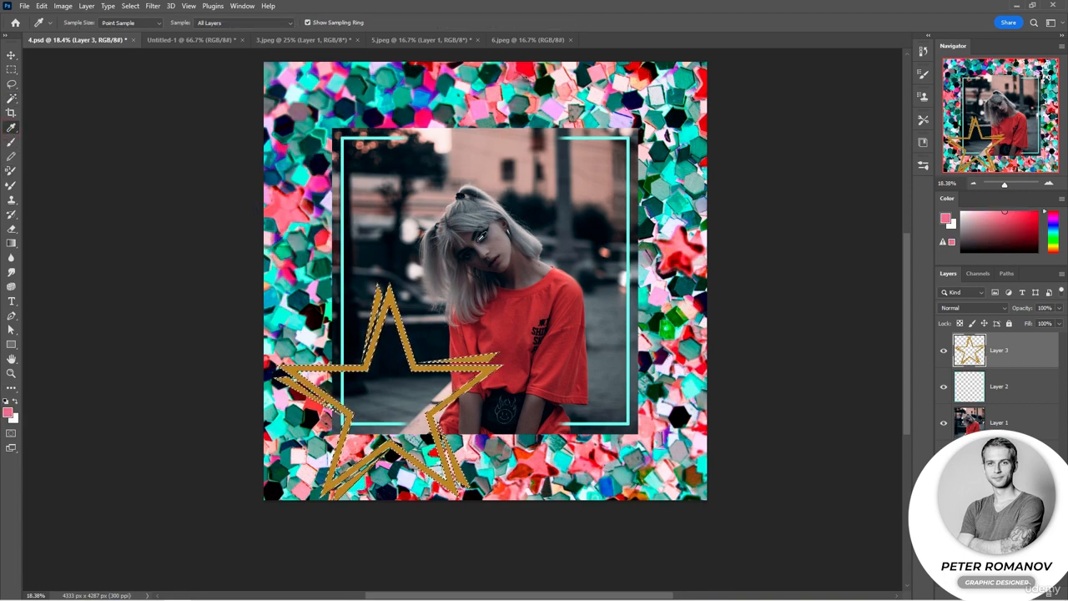
key(alt+BackSpace)
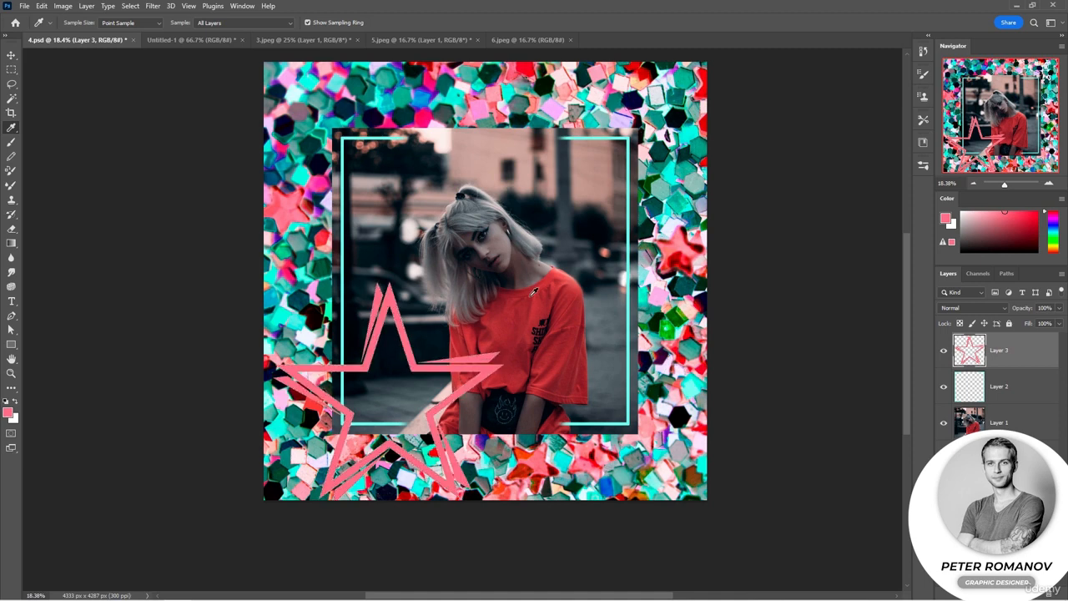
key(ctrl+d)
- Scale the pink star down to about 70.75% and place it over the portrait's lower-left corner
key(v)
drag(482, 381, 474, 368)
drag(493, 267, 426, 332)
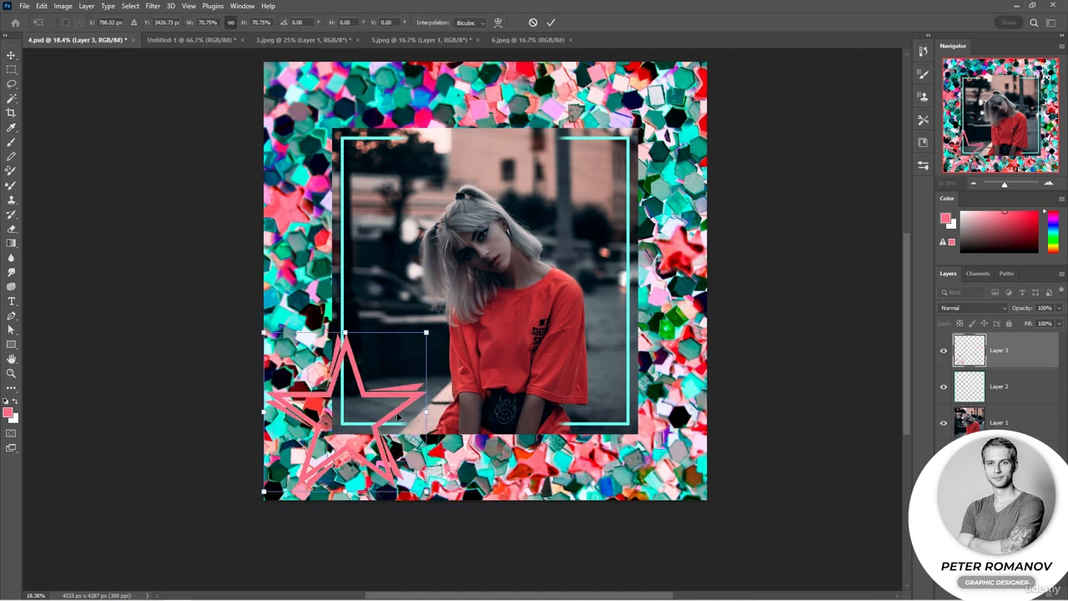
drag(381, 428, 398, 418)
key(Return)
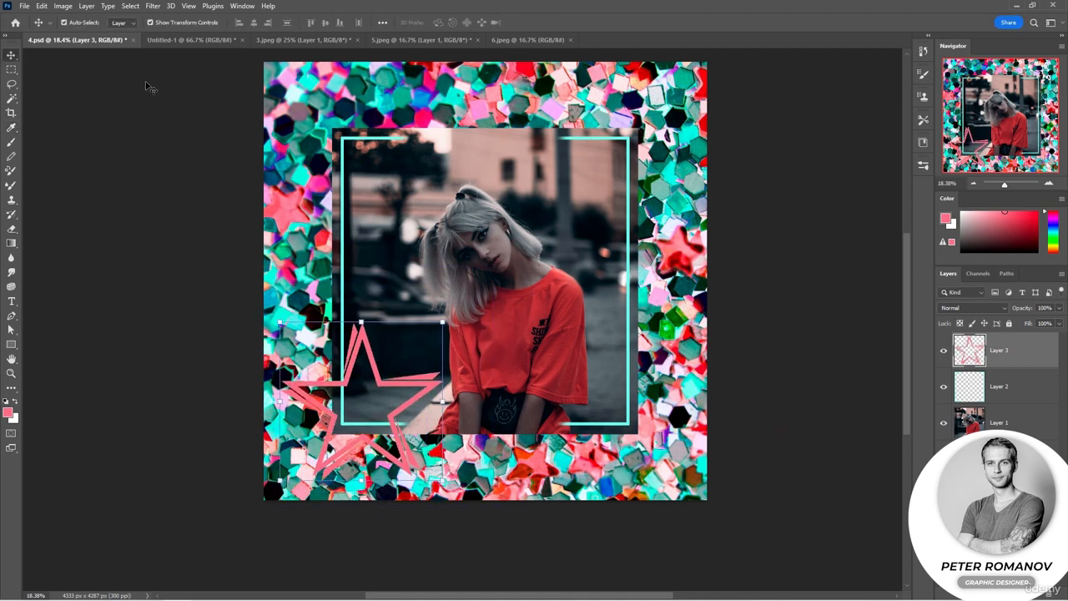
- On the Untitled-1 gradient, use the Magic Wand in Add to selection mode to select the light upper area and a thin band at tolerance 1
click(190, 40)
click(11, 99)
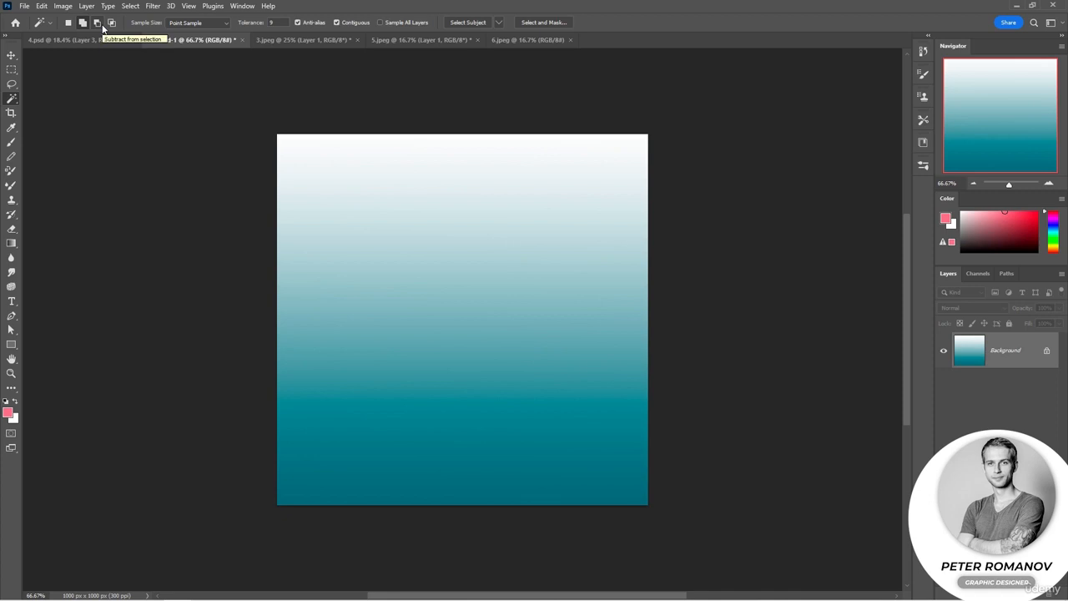
click(69, 25)
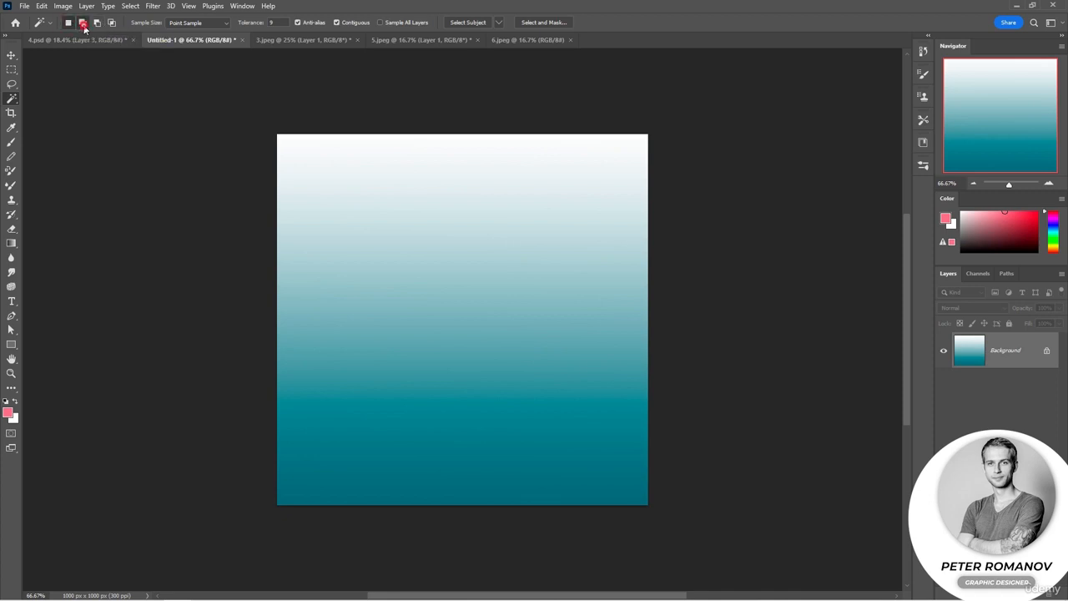
click(84, 25)
click(602, 21)
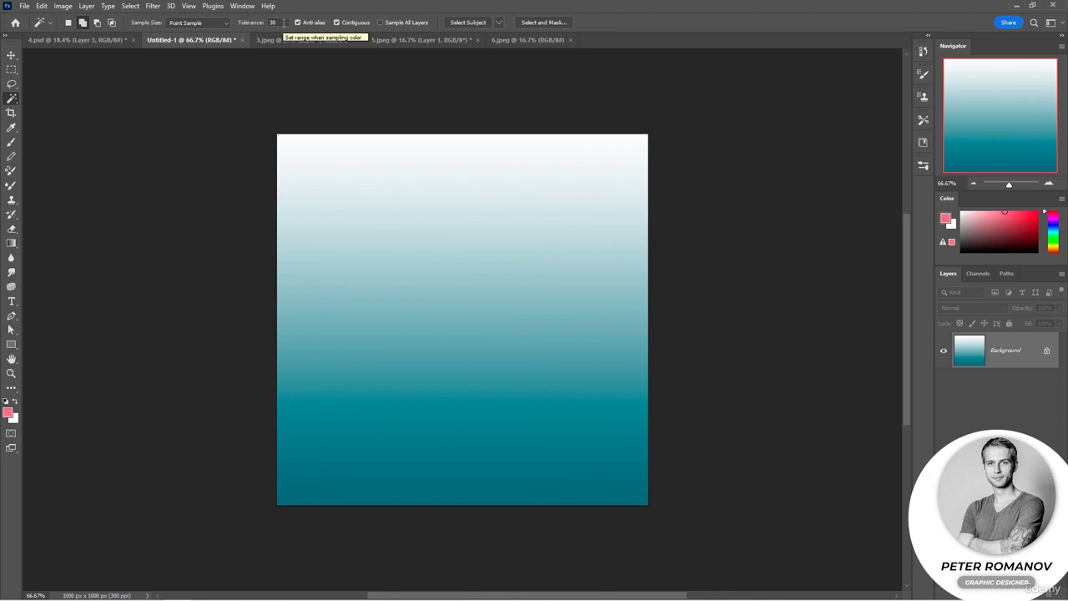
click(478, 161)
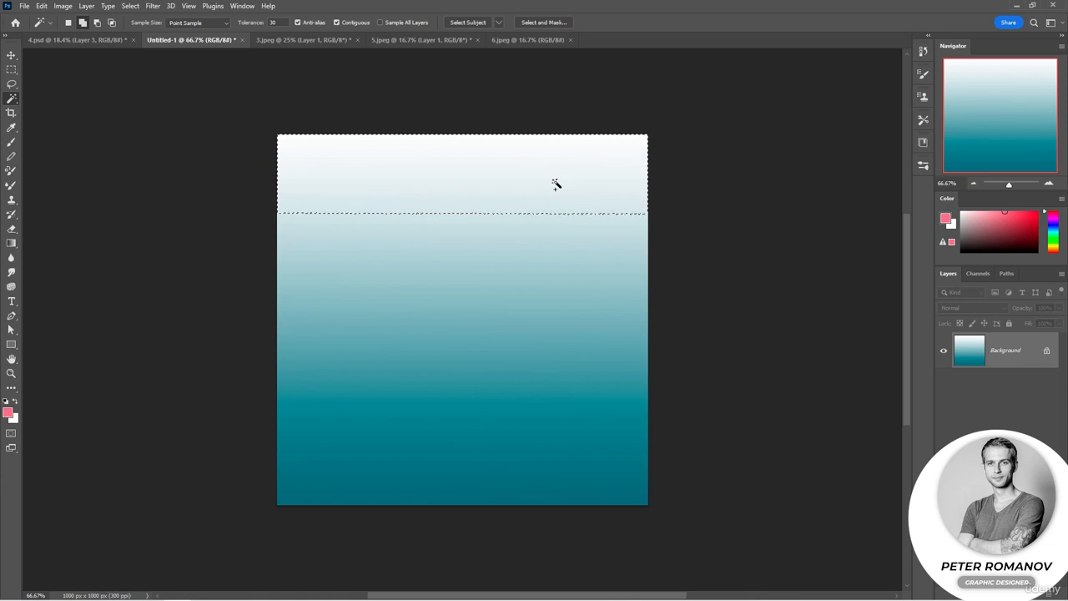
drag(255, 24, 231, 28)
click(381, 293)
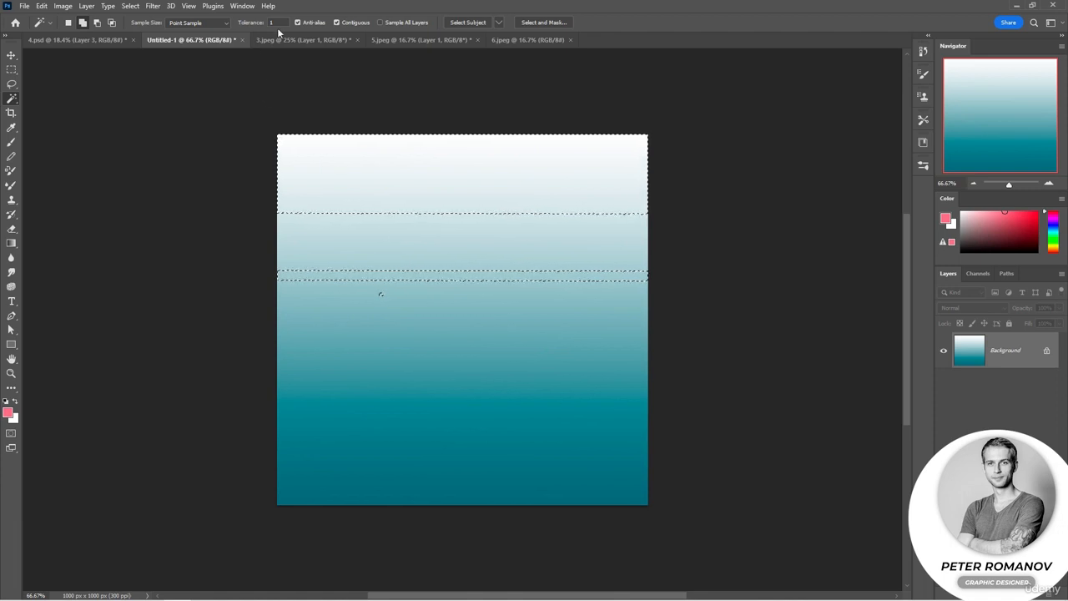
- Set the Magic Wand tolerance to 50, add the gradient's dark teal area to the selection, and deselect everything
drag(250, 23, 294, 72)
click(417, 399)
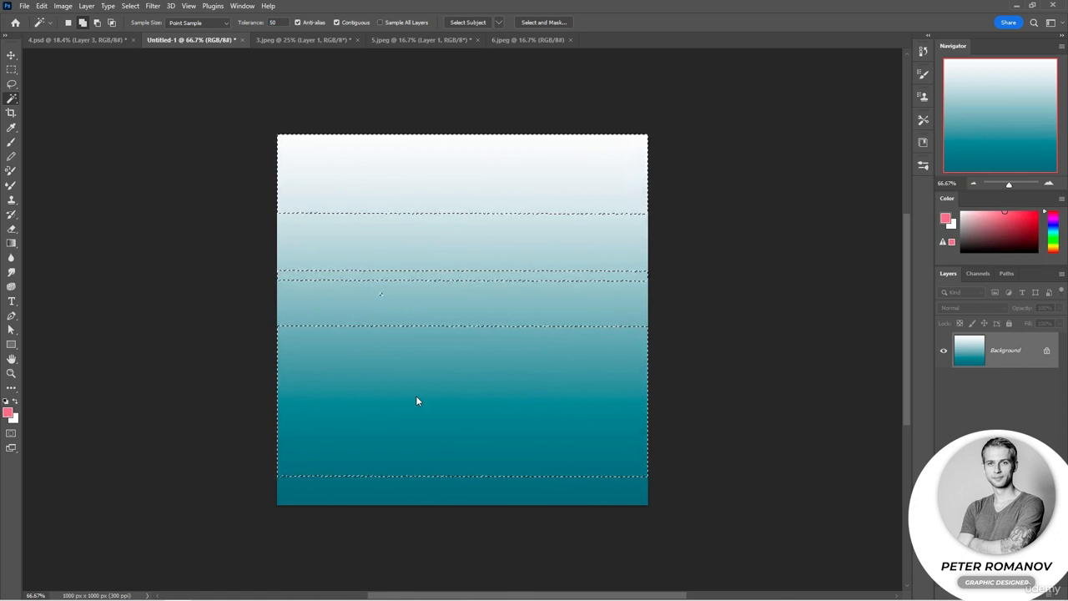
key(ctrl+d)
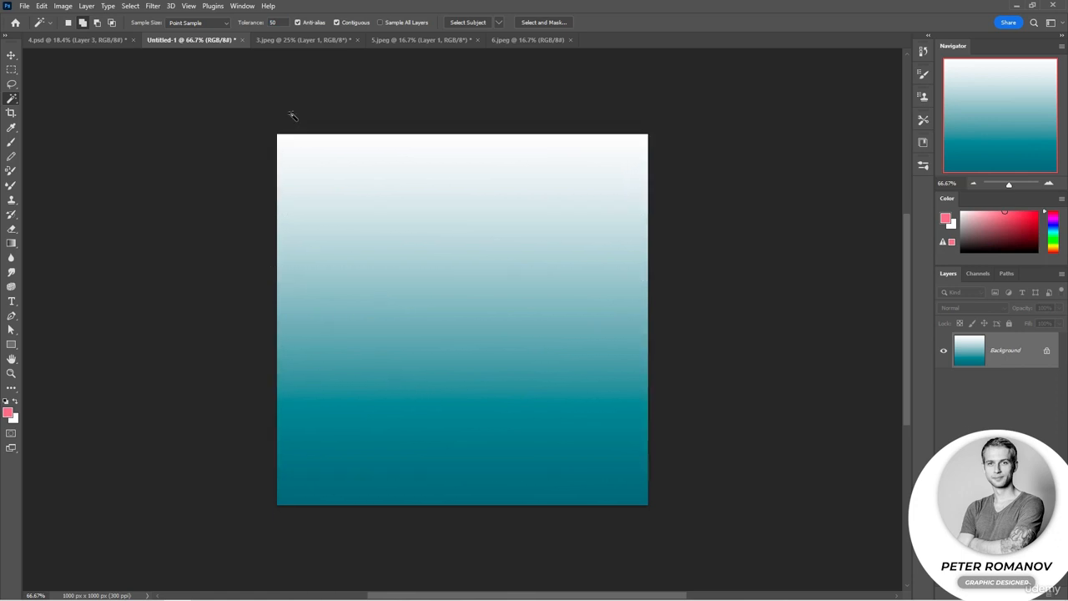
- In 3.jpeg, try Magic Wand selections on Layer 1 with Point Sample and tolerance 30, switching to New selection mode
click(216, 25)
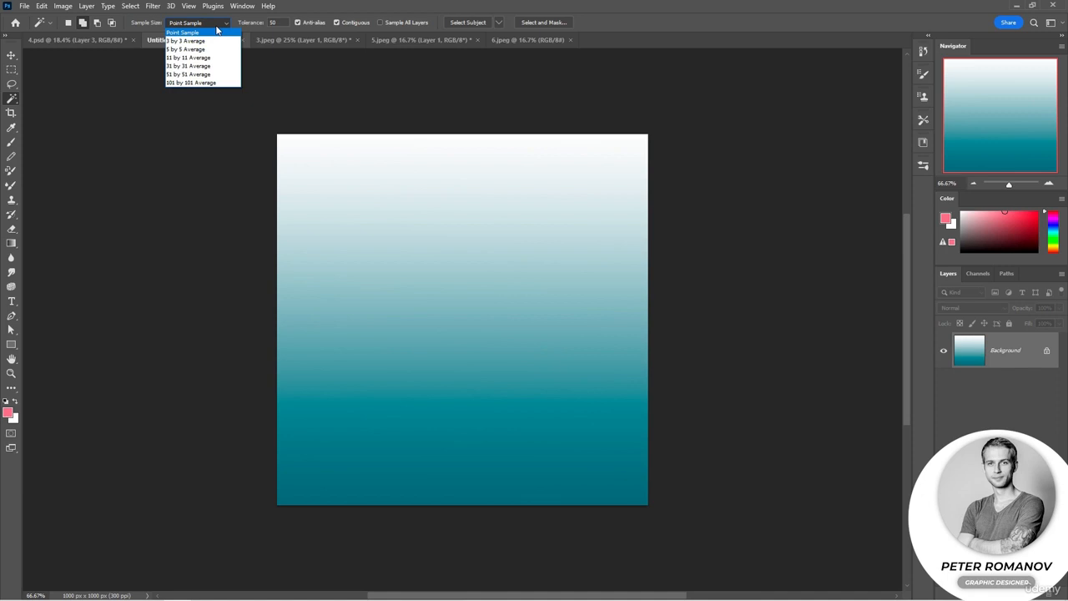
click(217, 31)
click(281, 40)
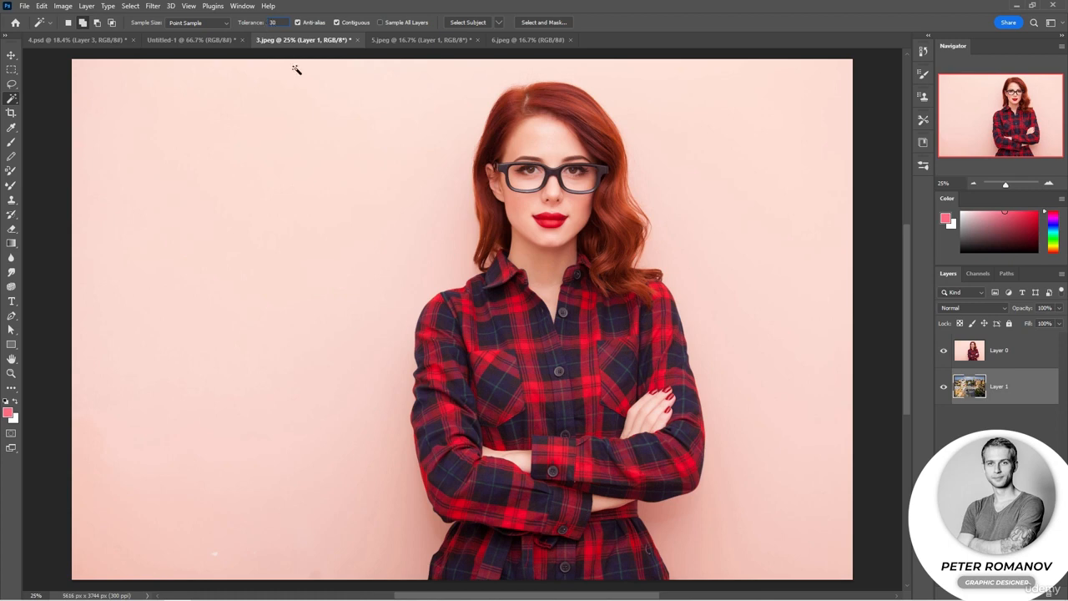
click(786, 428)
click(646, 256)
click(68, 22)
click(446, 276)
click(467, 132)
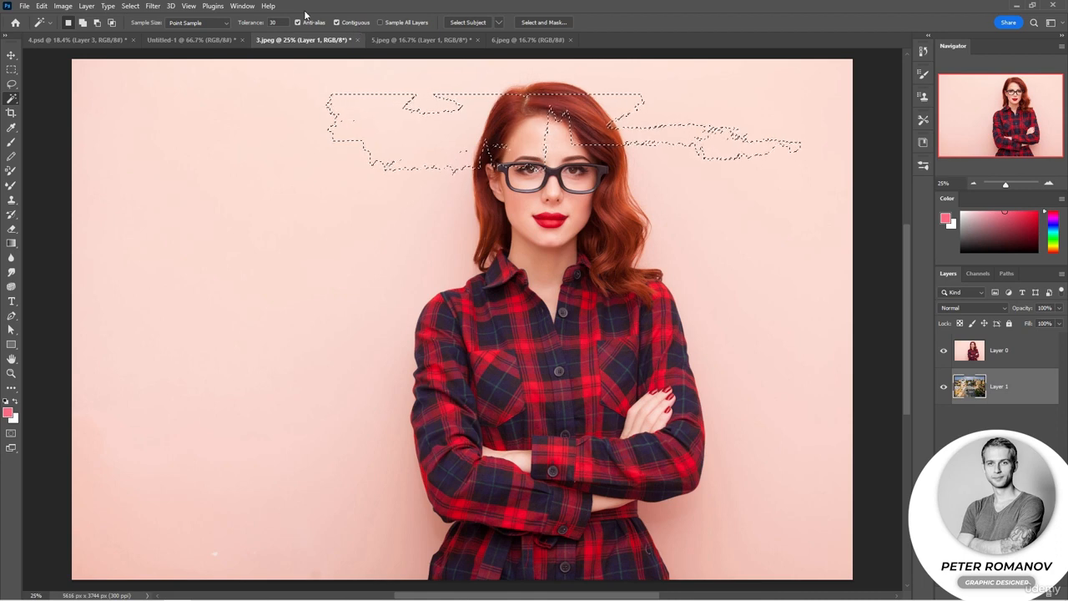
- Try Magic Wand selections on Layer 1 with Contiguous off and on again, and clear the selection
click(350, 27)
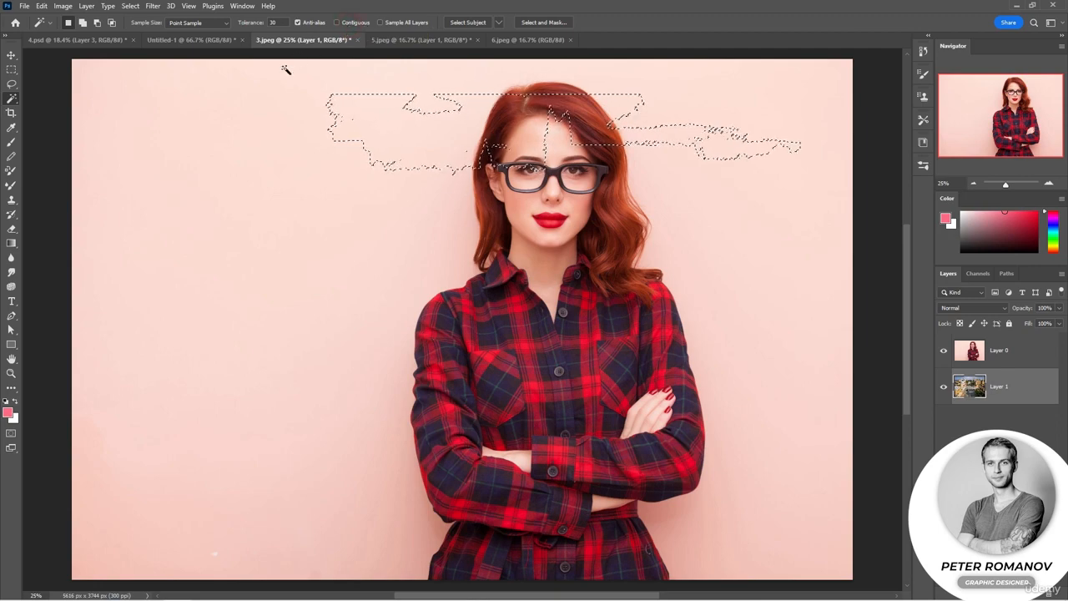
click(387, 246)
click(338, 23)
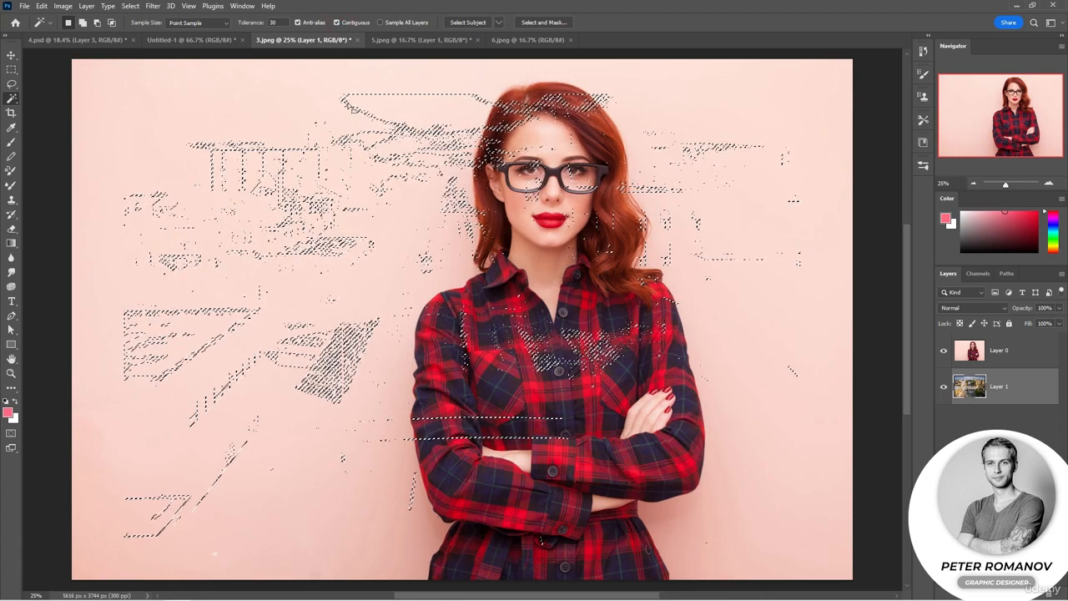
click(313, 438)
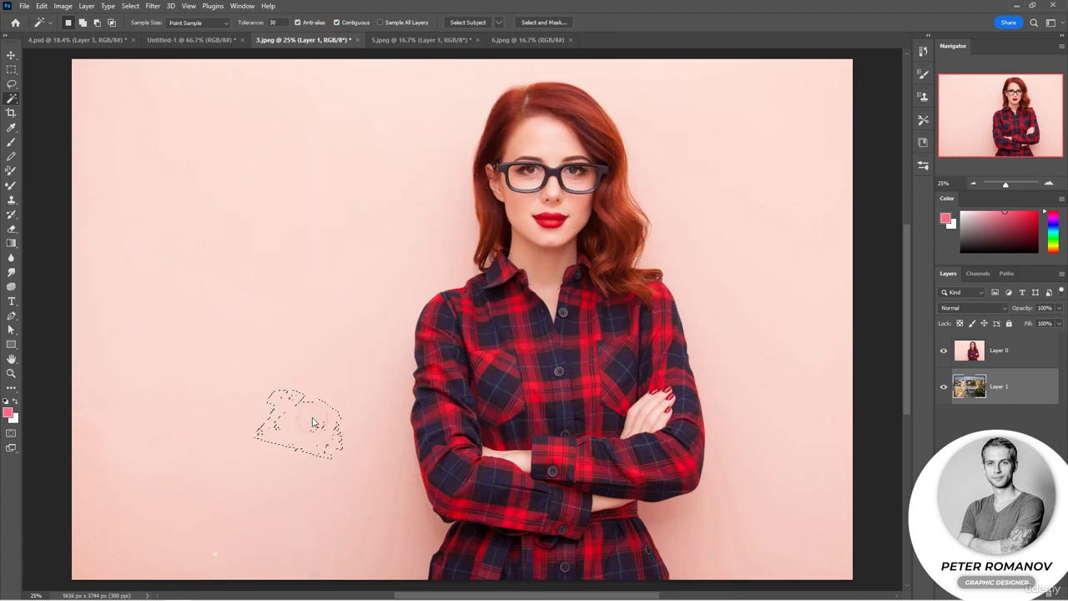
key(ctrl+d)
- Sample several spots of Layer 1 with the contiguous Magic Wand, ending with the empty border around its image
click(273, 300)
click(324, 297)
click(350, 265)
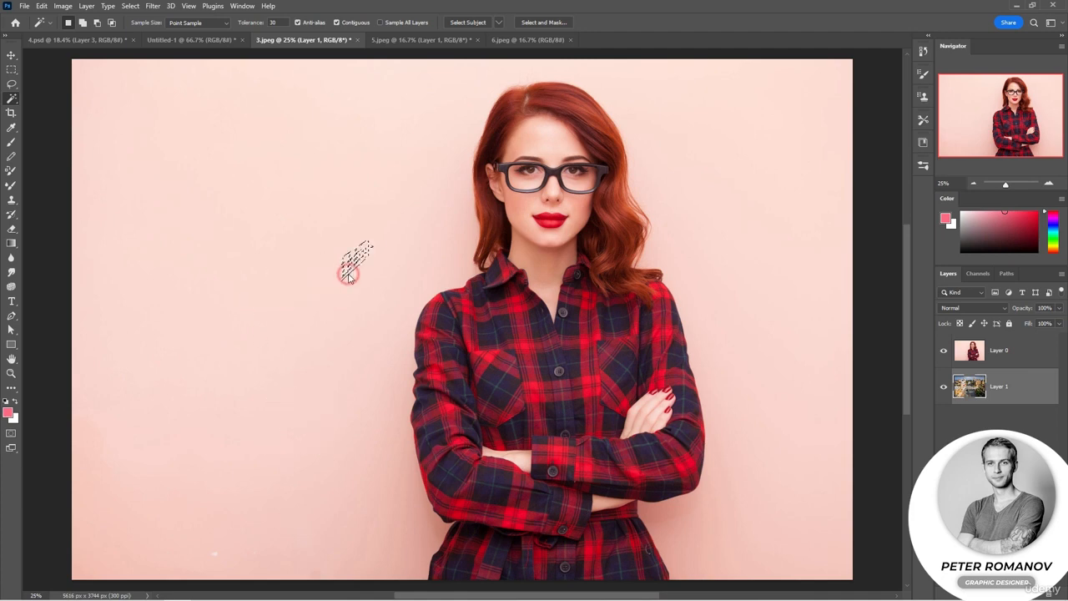
click(378, 270)
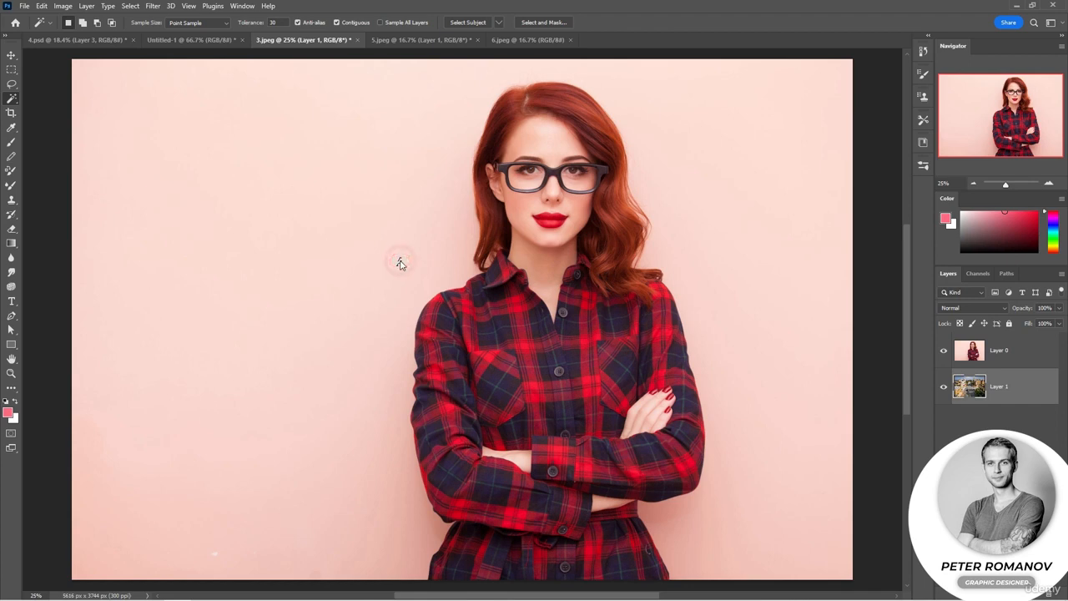
click(321, 182)
click(270, 168)
click(121, 118)
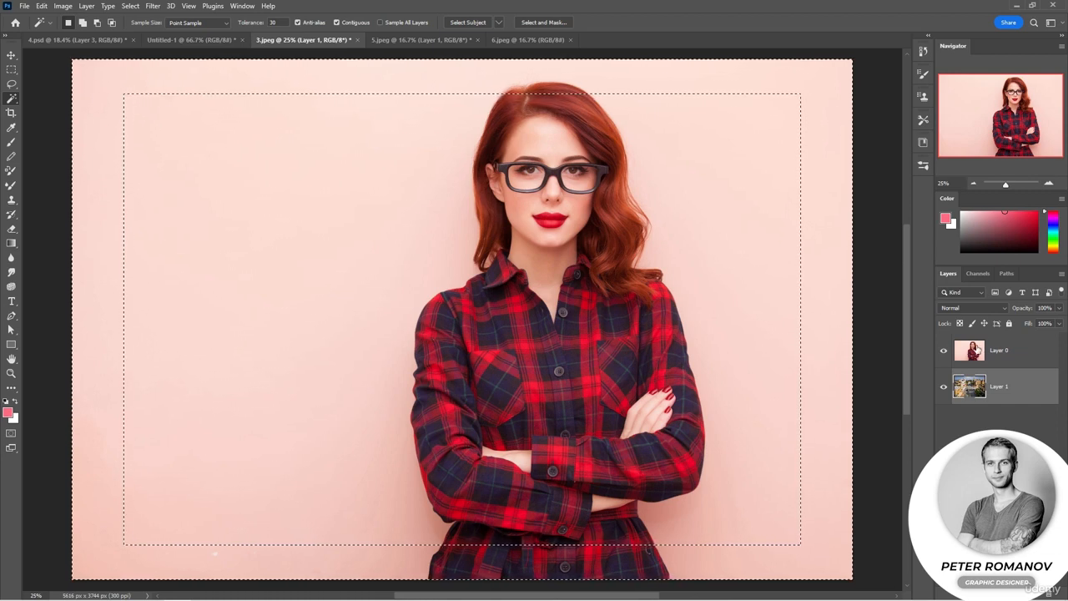
- Make Layer 0 active and select the pink wall behind the woman with the Magic Wand
click(1001, 351)
click(335, 225)
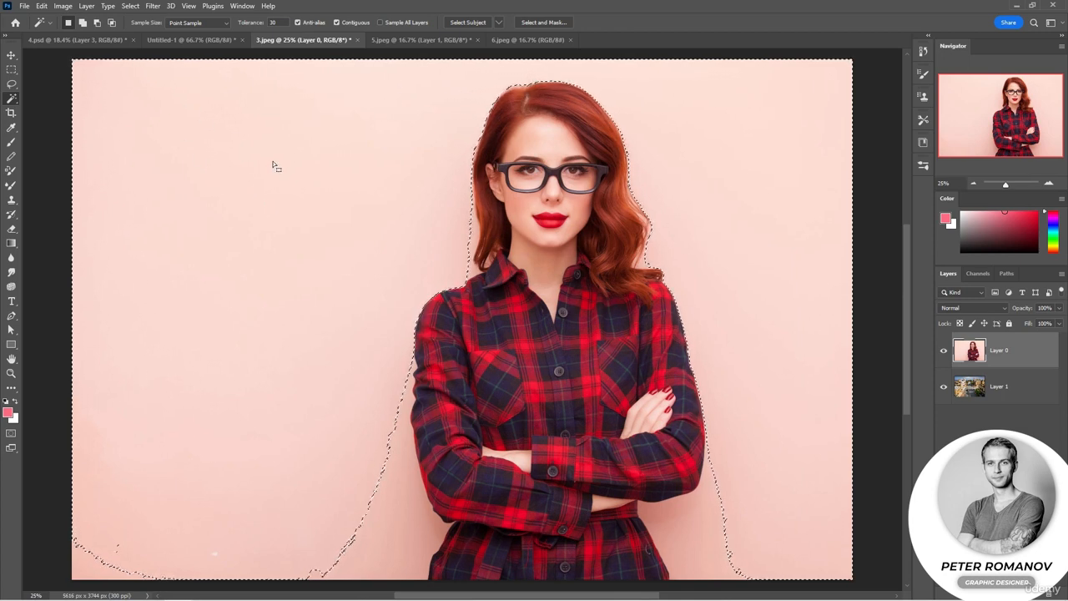
- Set the sample size to 31 by 31 Average and try Magic Wand selections at several spots of the pink wall
click(205, 24)
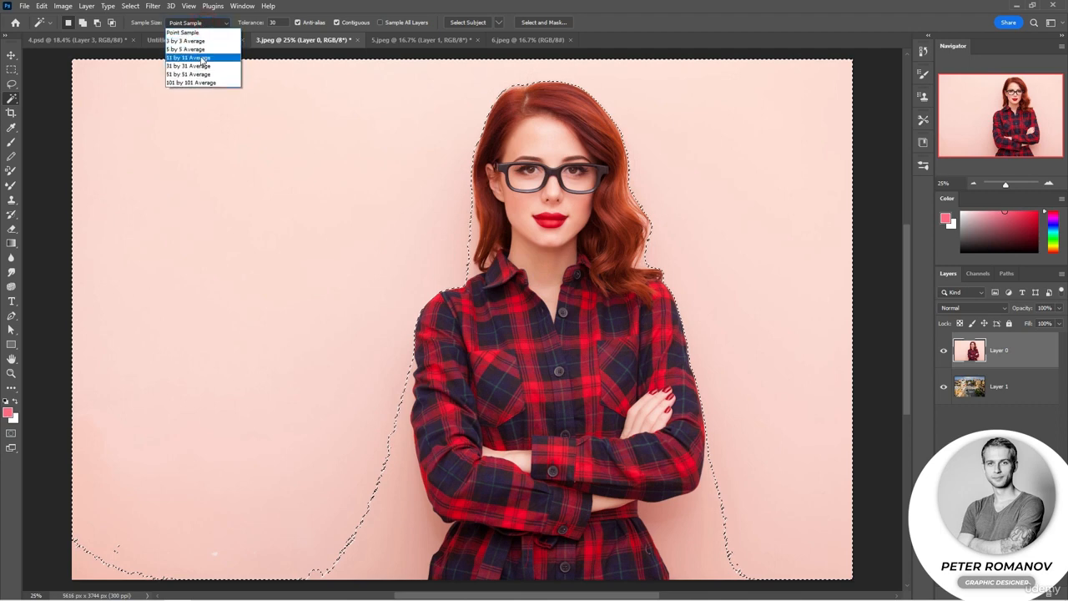
click(200, 67)
click(205, 126)
click(192, 153)
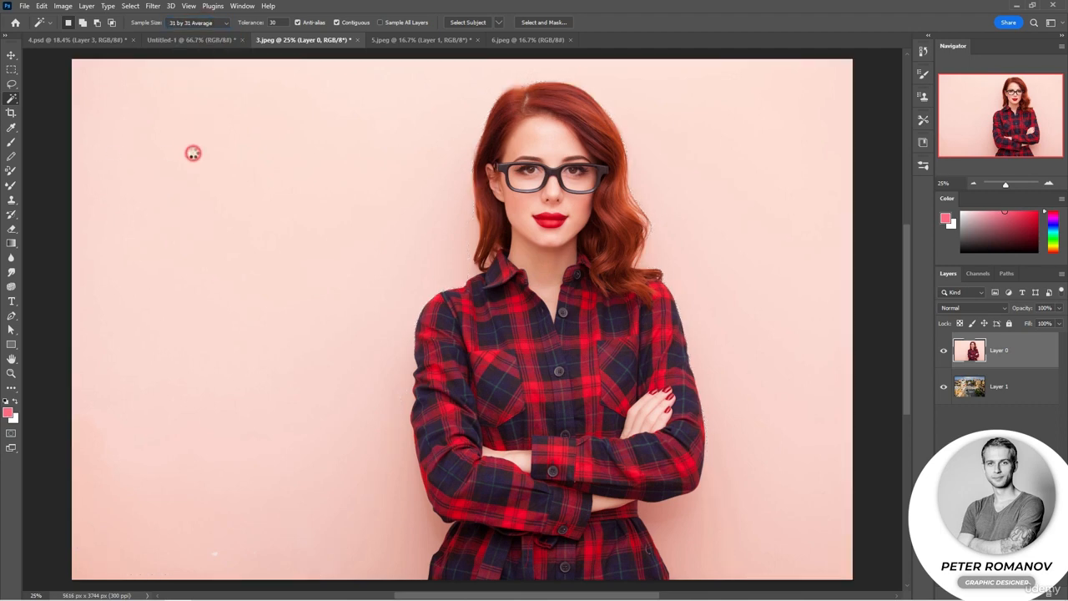
click(755, 362)
click(699, 533)
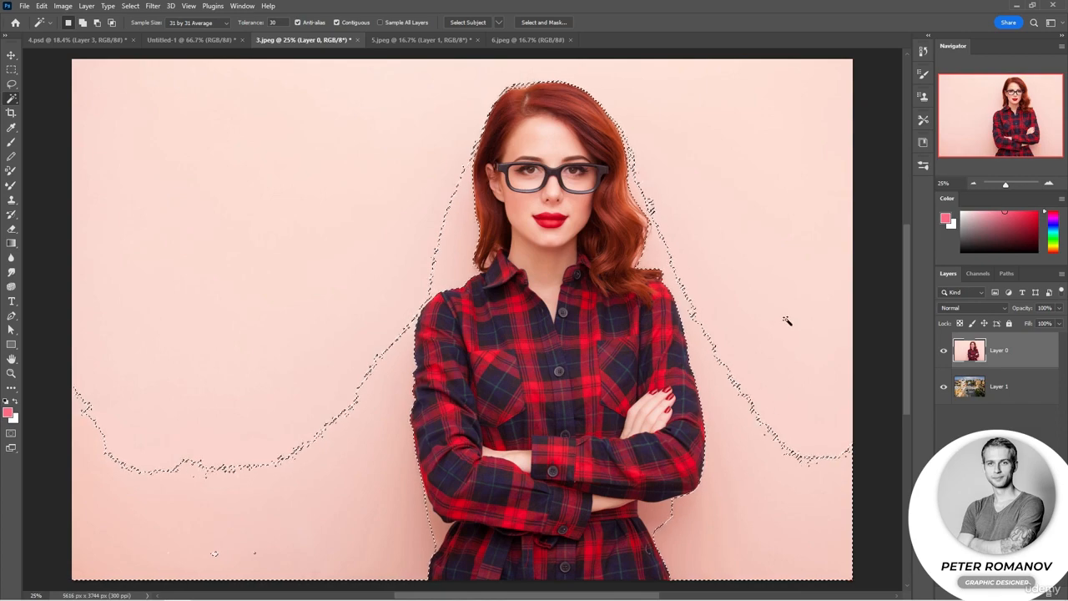
- Restore the sample size to Point Sample, select the lower pink wall, and add the upper wall area to the selection
click(197, 22)
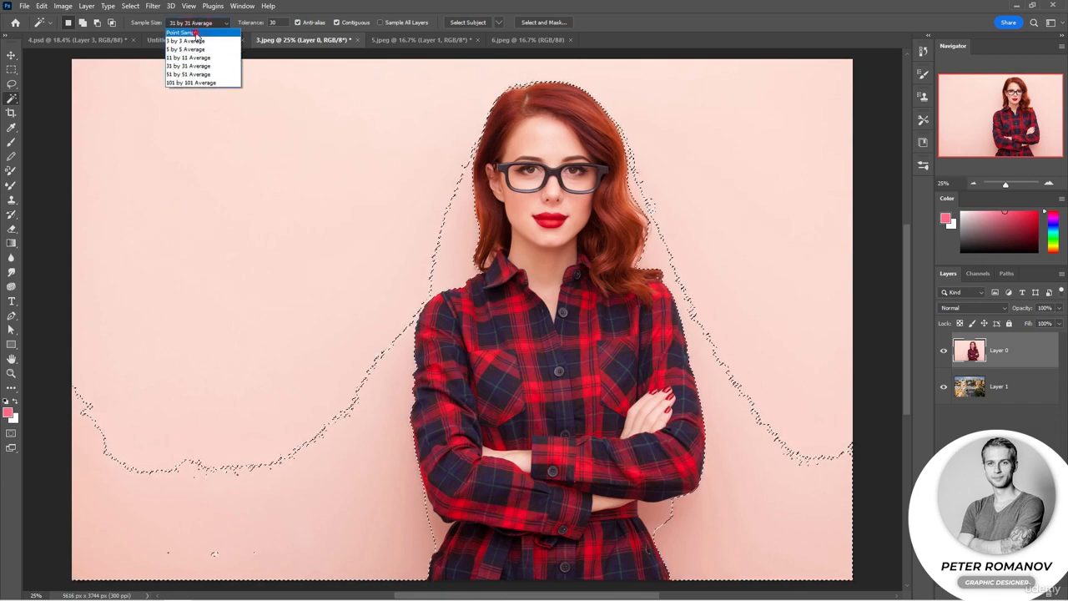
click(193, 32)
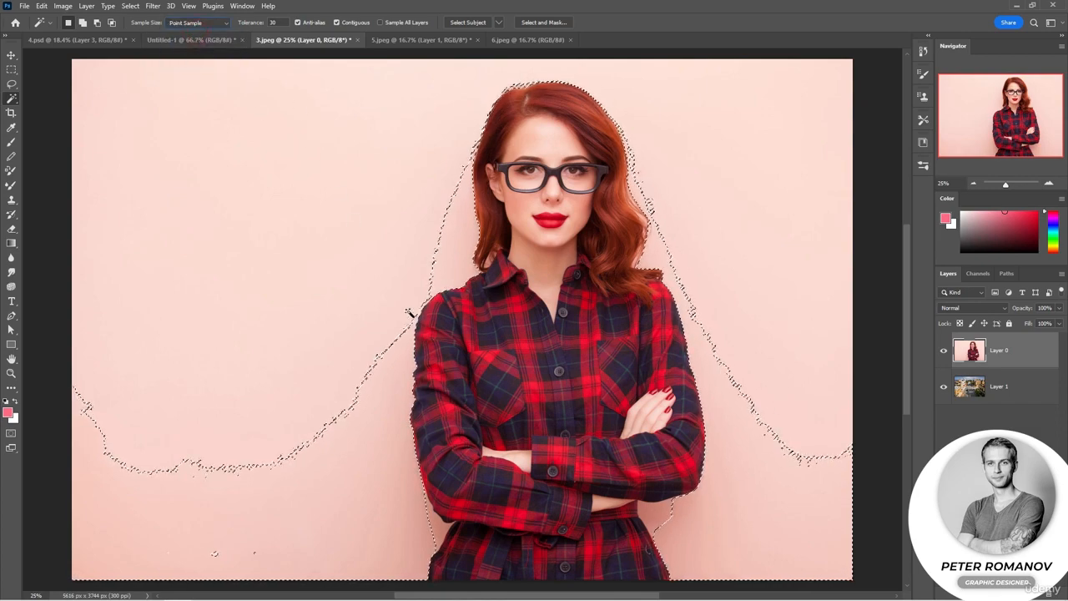
click(378, 421)
click(373, 500)
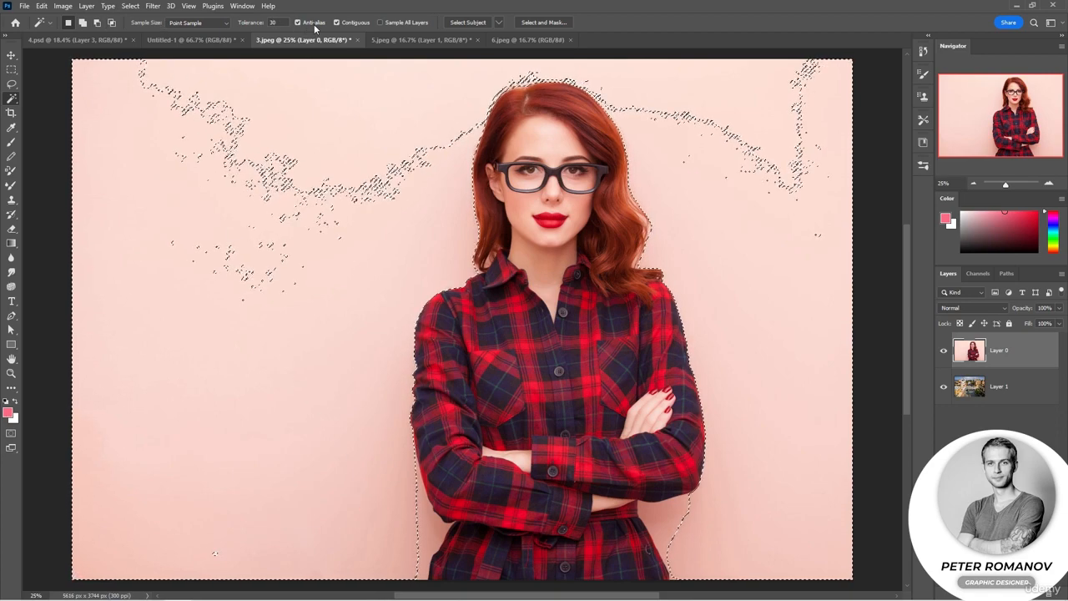
click(317, 111)
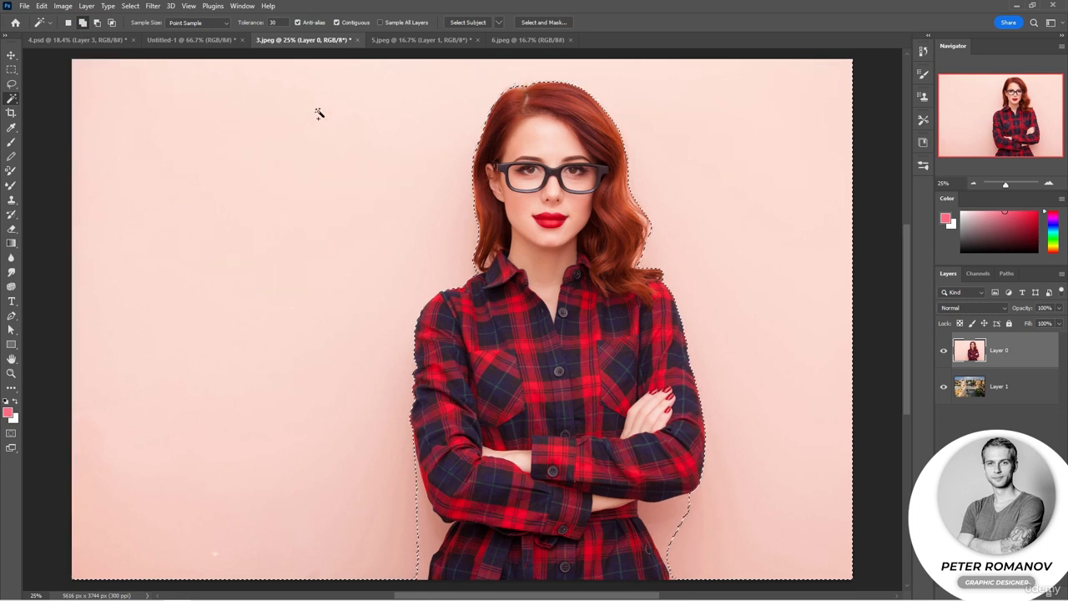
- Add the leftover pink strip beside the woman's elbow to the selection, delete the selected wall, and deselect
shift+click(419, 513)
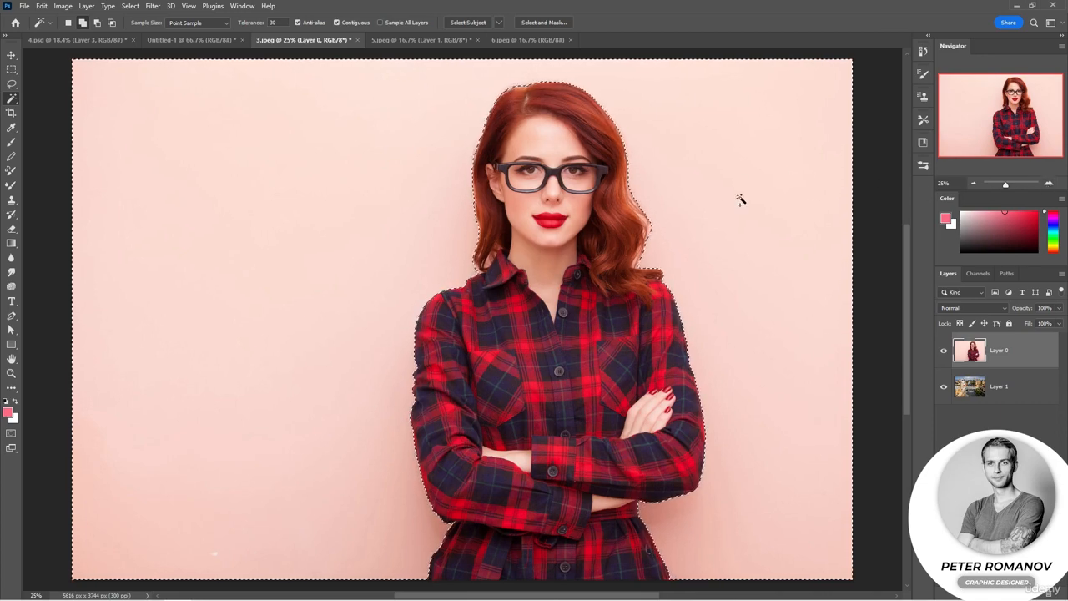
key(Delete)
key(ctrl+d)
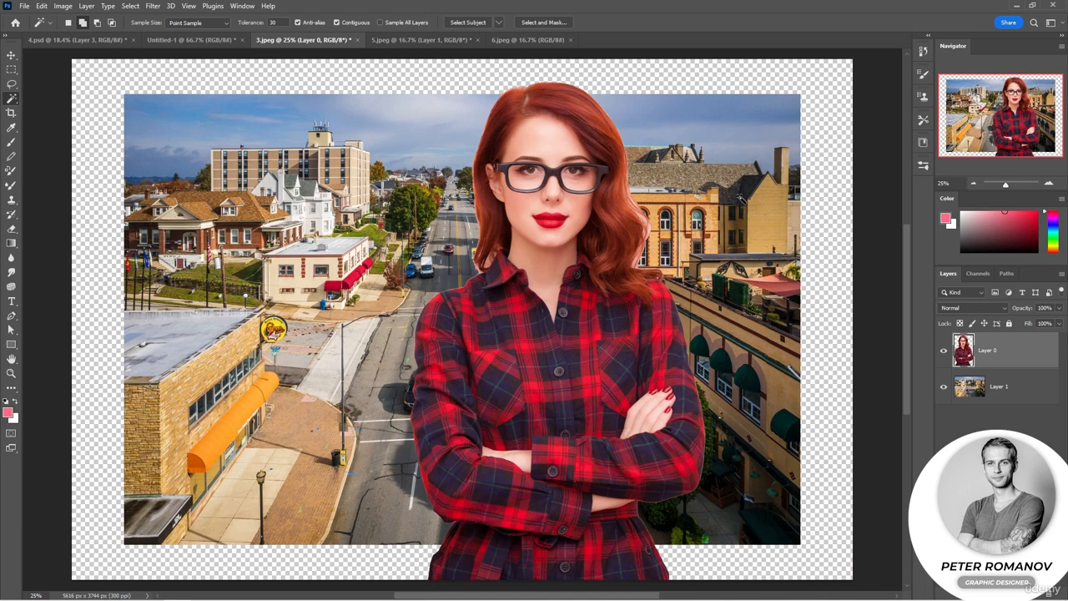
- Scale the street photo on Layer 1 to about 115% so it fills the canvas, and apply the transformation
key(v)
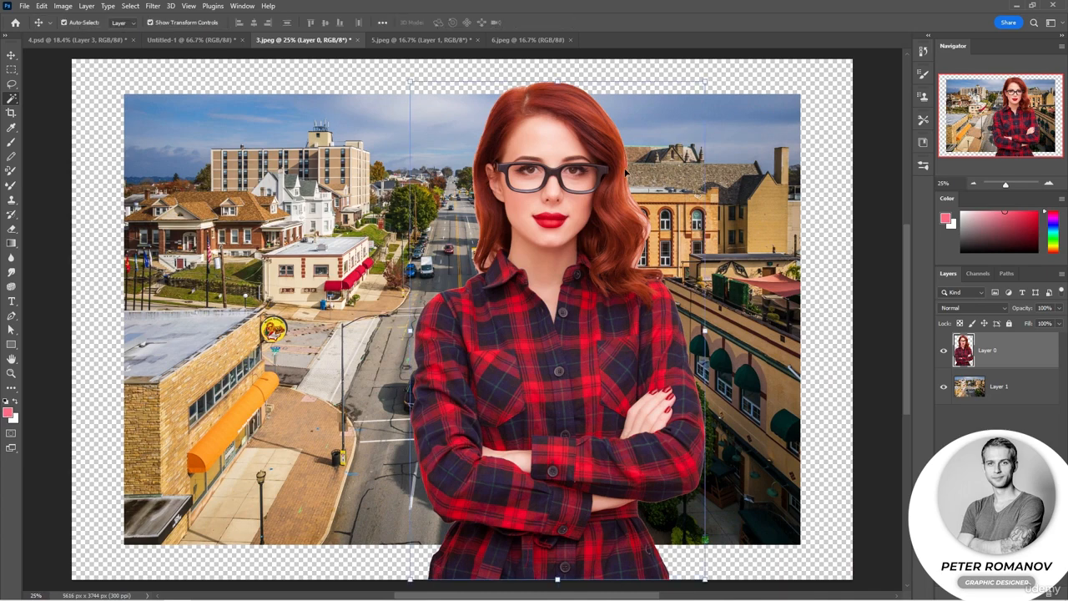
click(799, 203)
drag(801, 318, 856, 319)
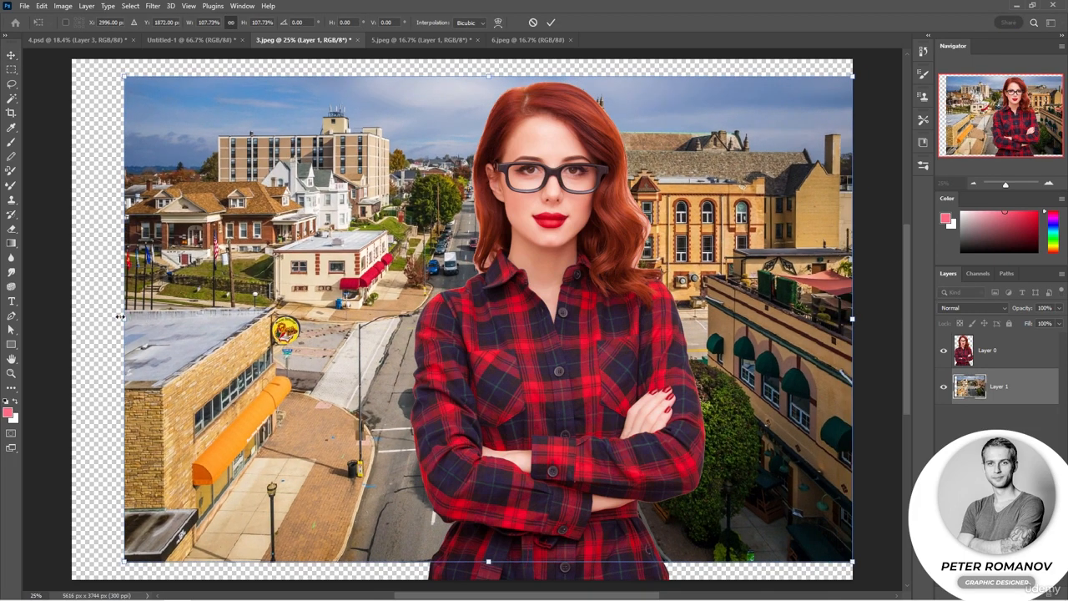
drag(120, 316, 68, 317)
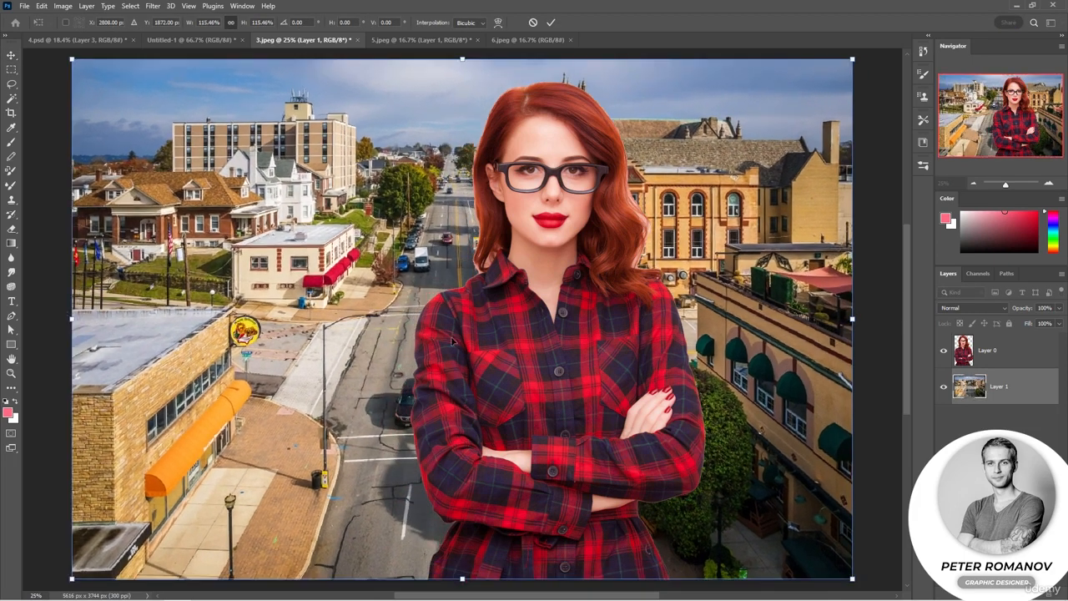
key(Return)
- Move the woman to the right side of the street photo and scale her proportionally to about 78%
click(677, 400)
drag(606, 392, 745, 389)
drag(544, 80, 574, 114)
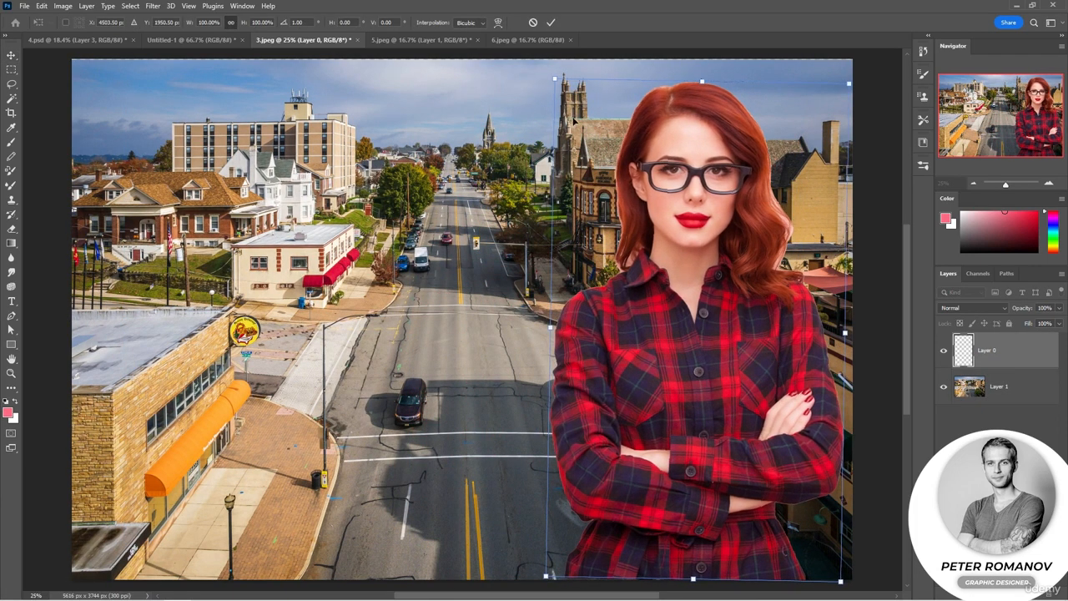
key(ctrl+z)
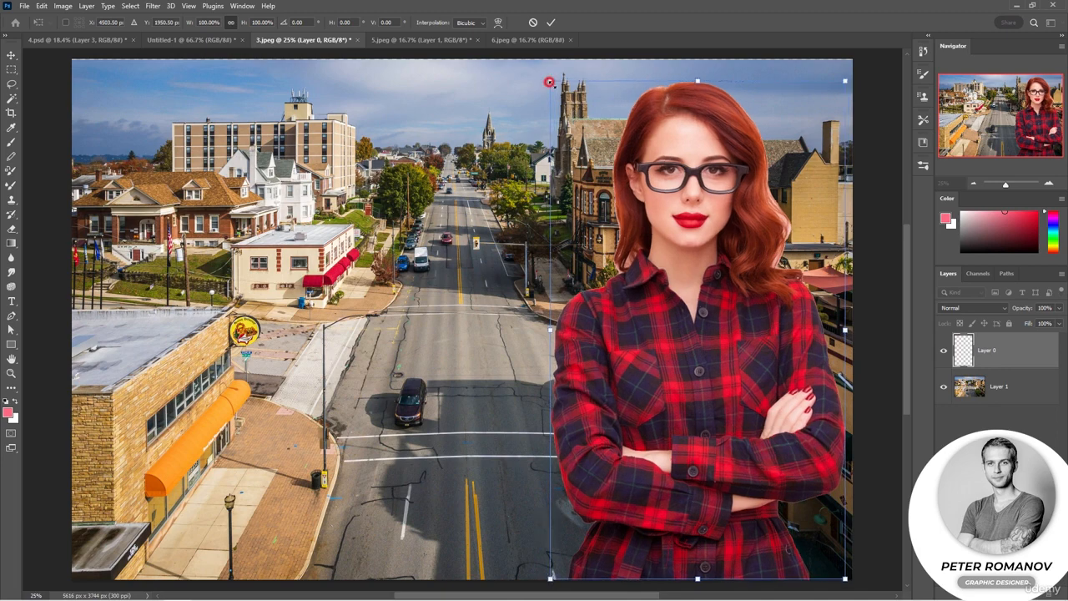
drag(549, 79, 622, 185)
key(Return)
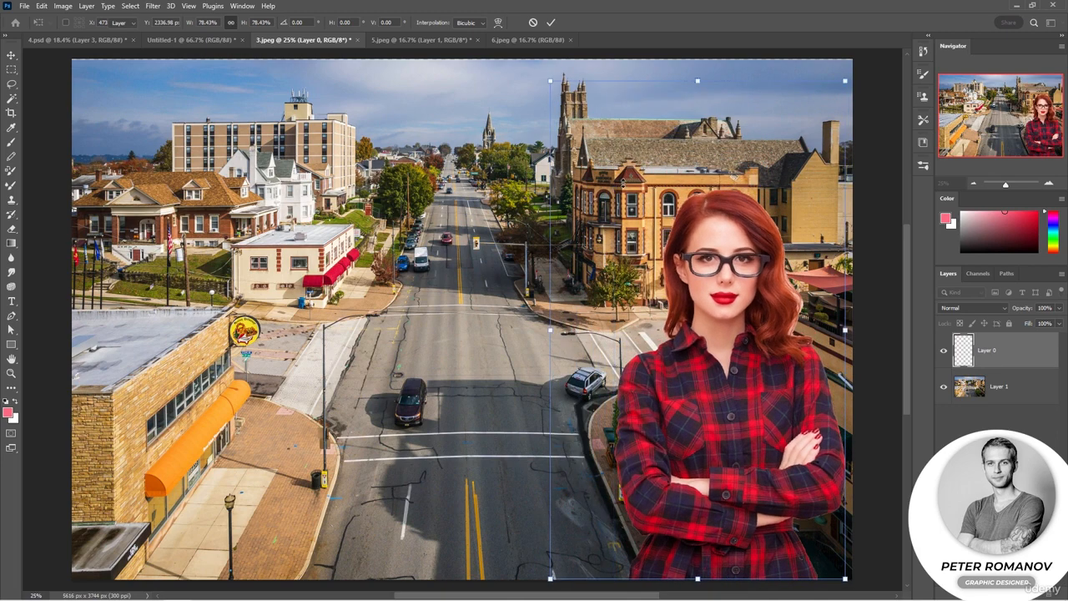
- Enlarge the street photo slightly past the upper canvas edge to 100.05%, apply it, and clear the layer selection
click(621, 184)
drag(464, 59, 463, 55)
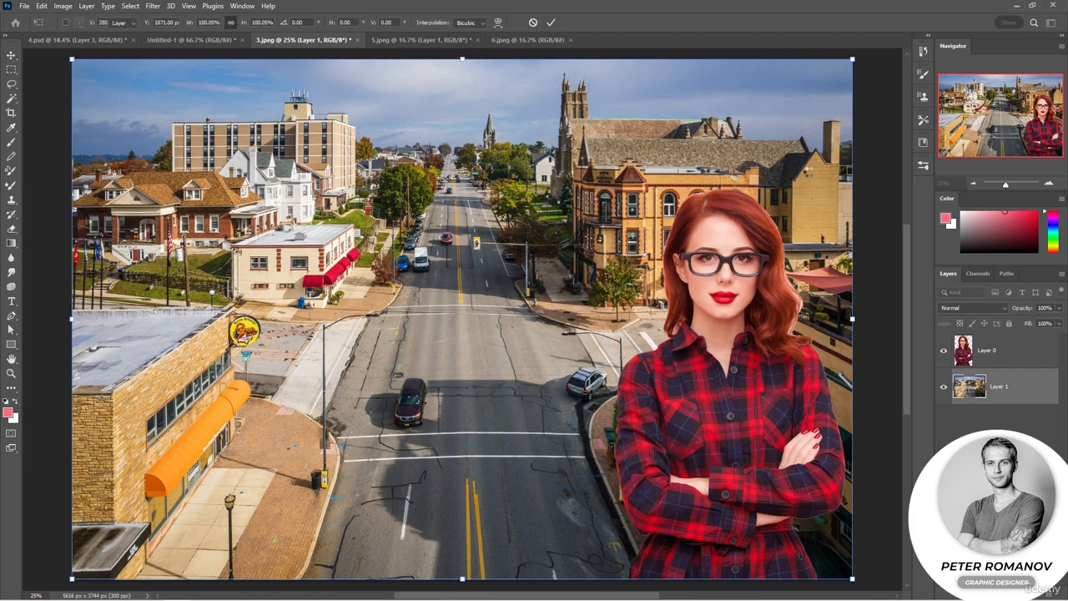
key(Return)
click(884, 283)
- Inspect the woman's cutout edges up close and hide the street photo on Layer 1
scroll(787, 393, up, 3)
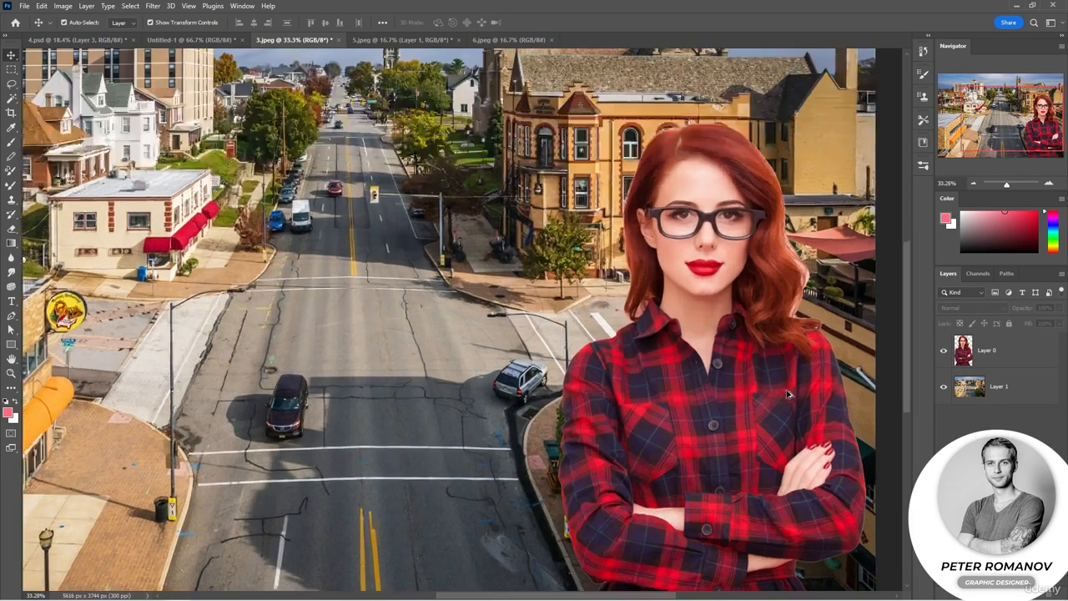
drag(787, 394, 713, 354)
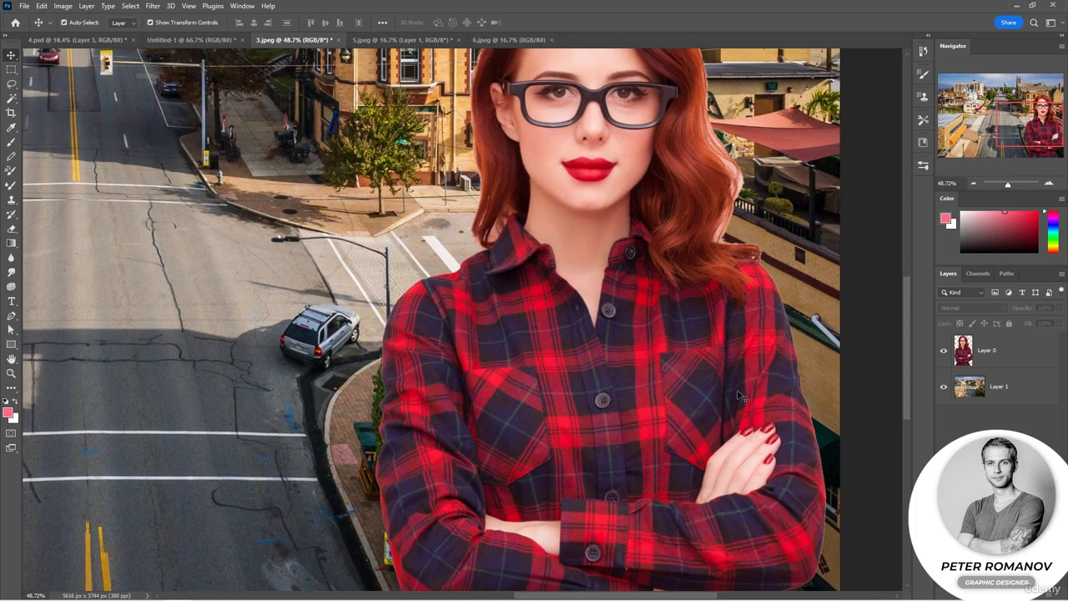
drag(717, 412, 709, 257)
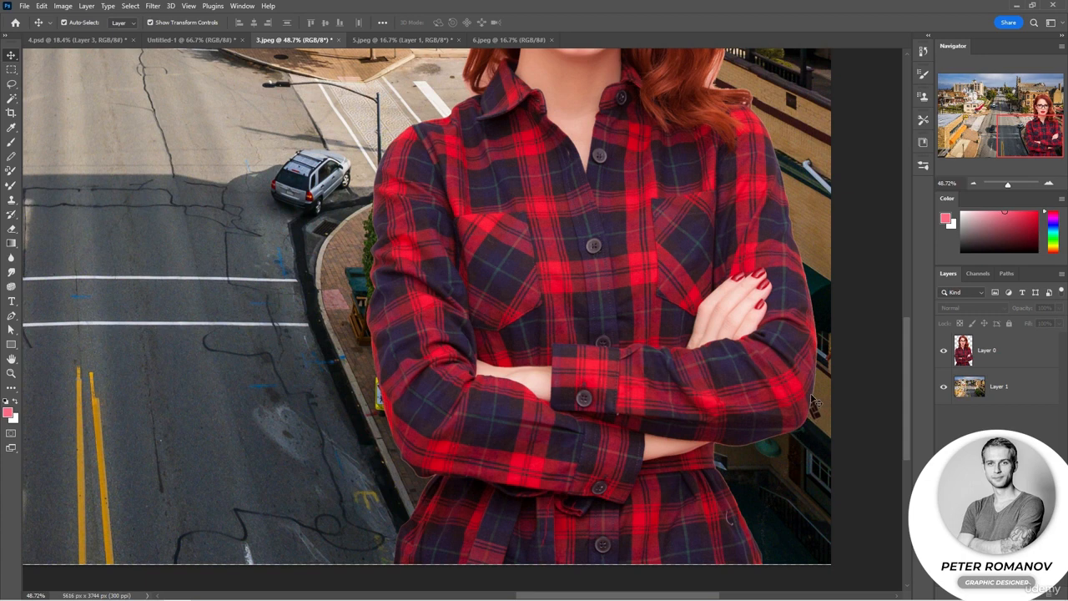
drag(692, 261, 703, 329)
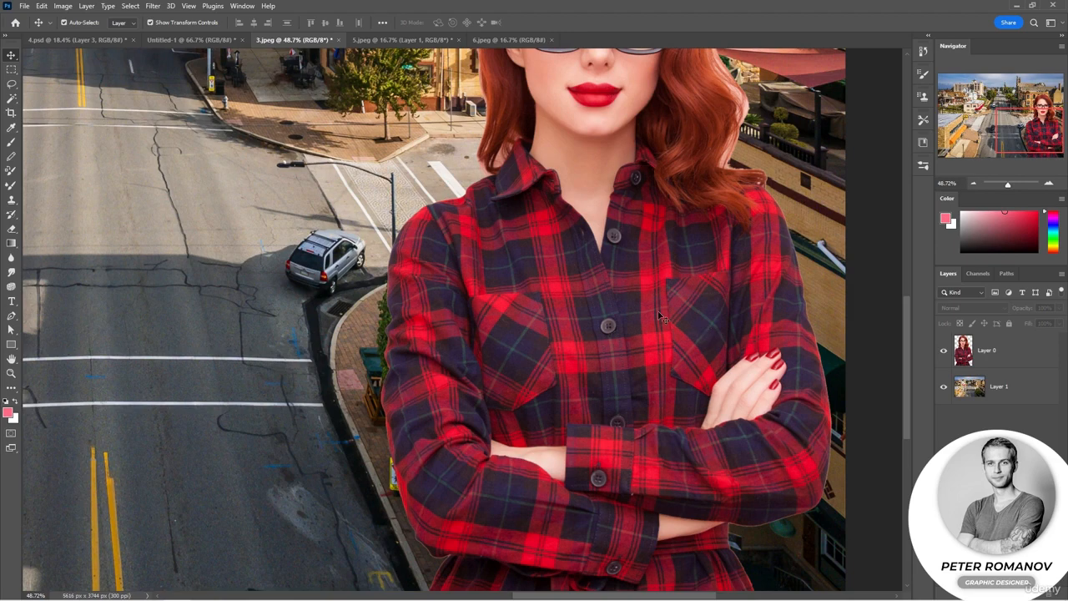
click(941, 388)
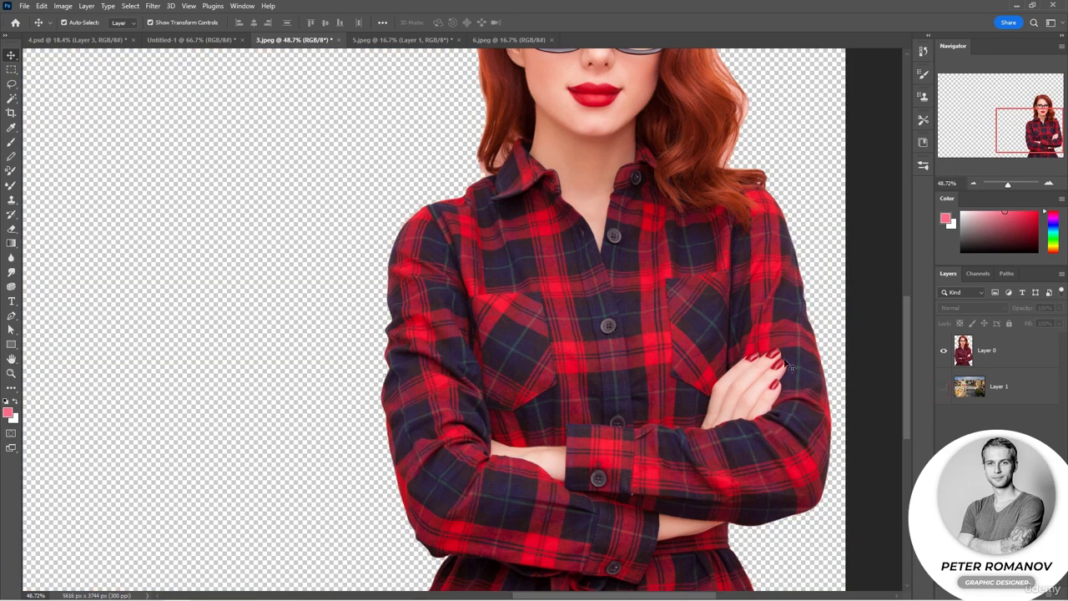
scroll(726, 340, down, 3)
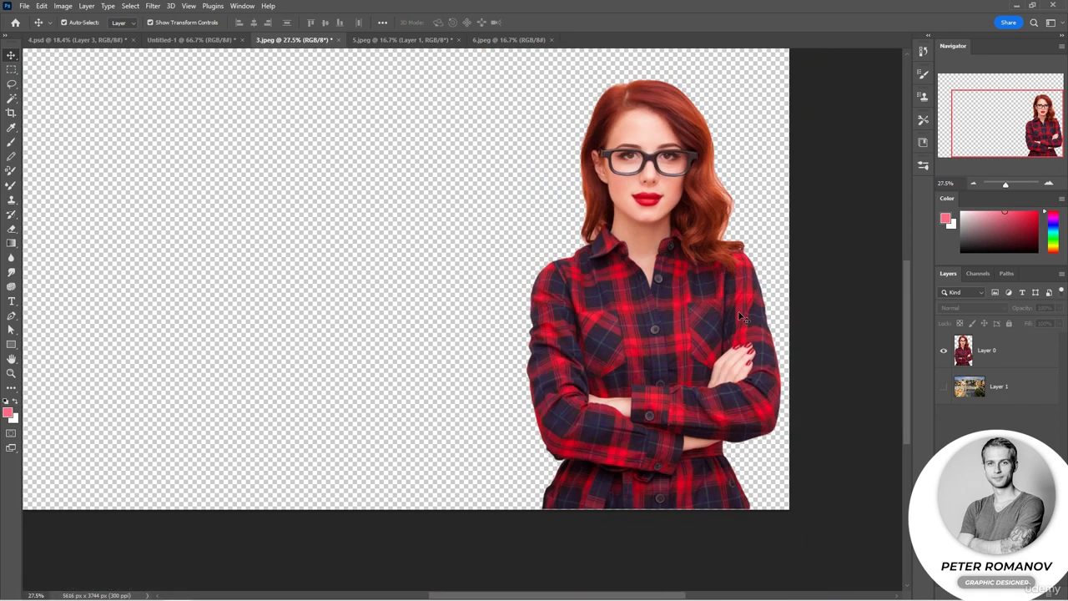
drag(735, 243, 718, 287)
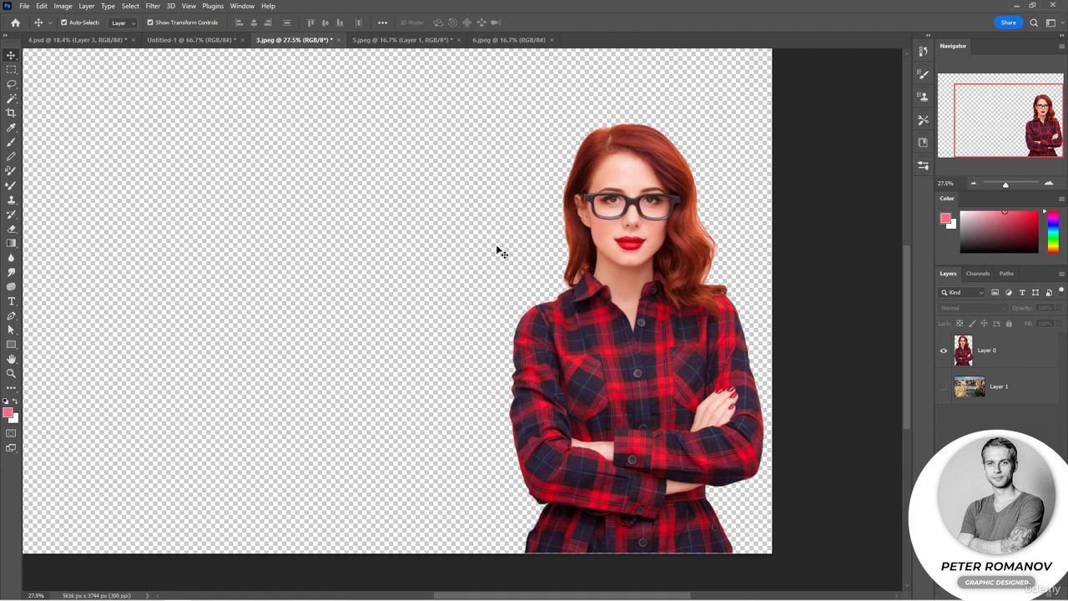
- Make Layer 0 active and select the transparent area around the woman with the Magic Wand
click(1001, 351)
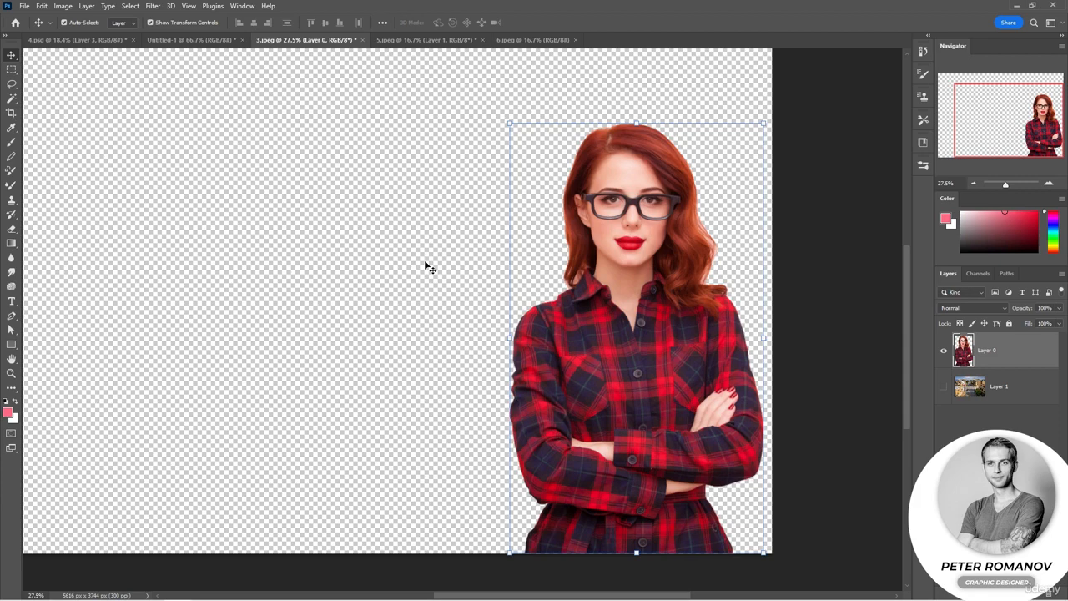
key(w)
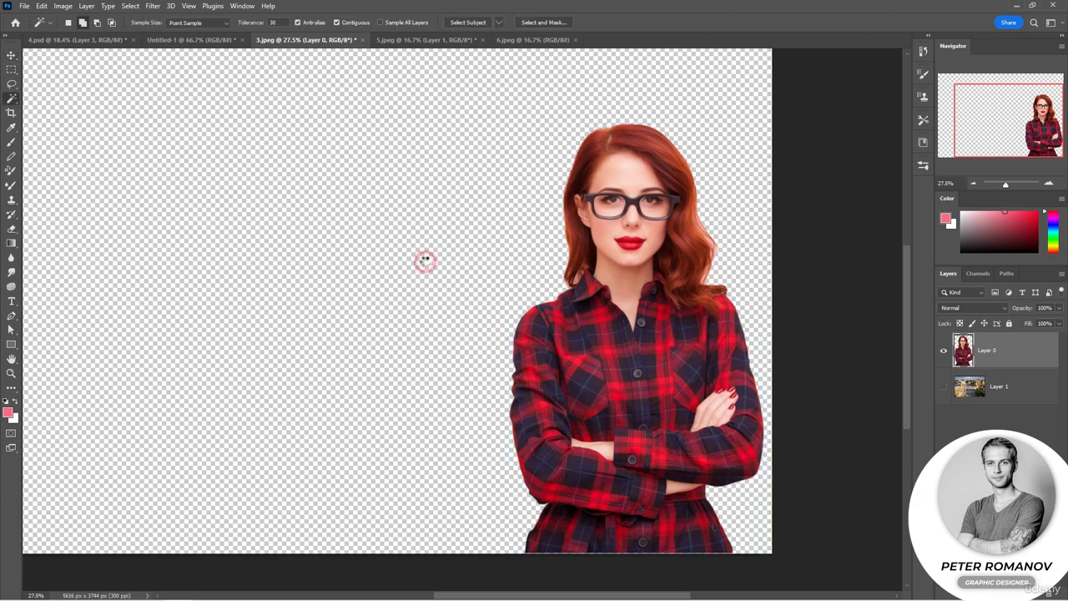
click(424, 264)
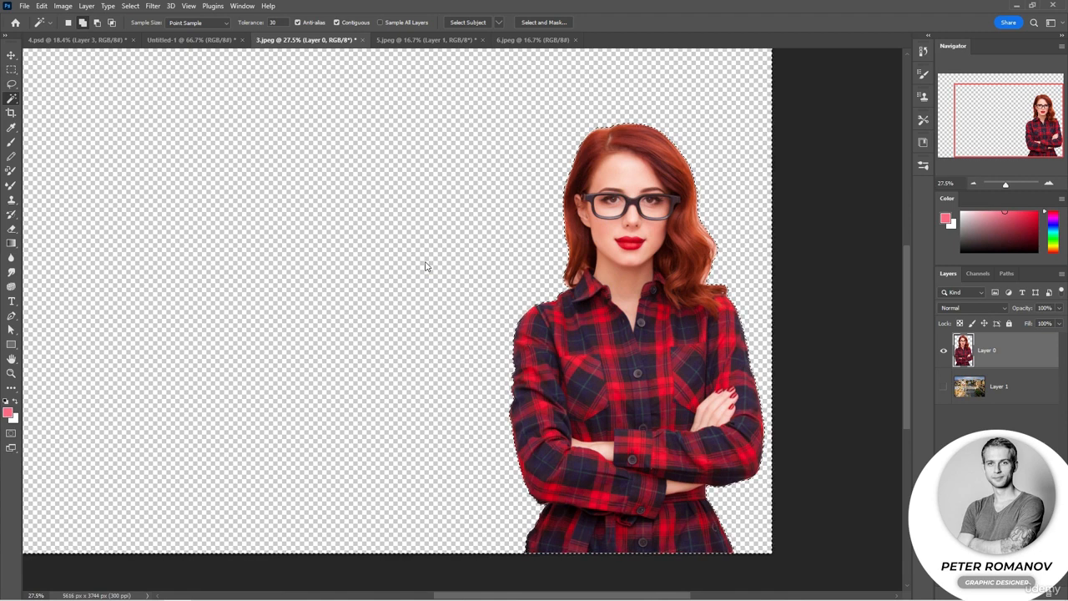
- Expand the selection by 10 pixels and check its outline along the woman's shirt and hair
click(131, 6)
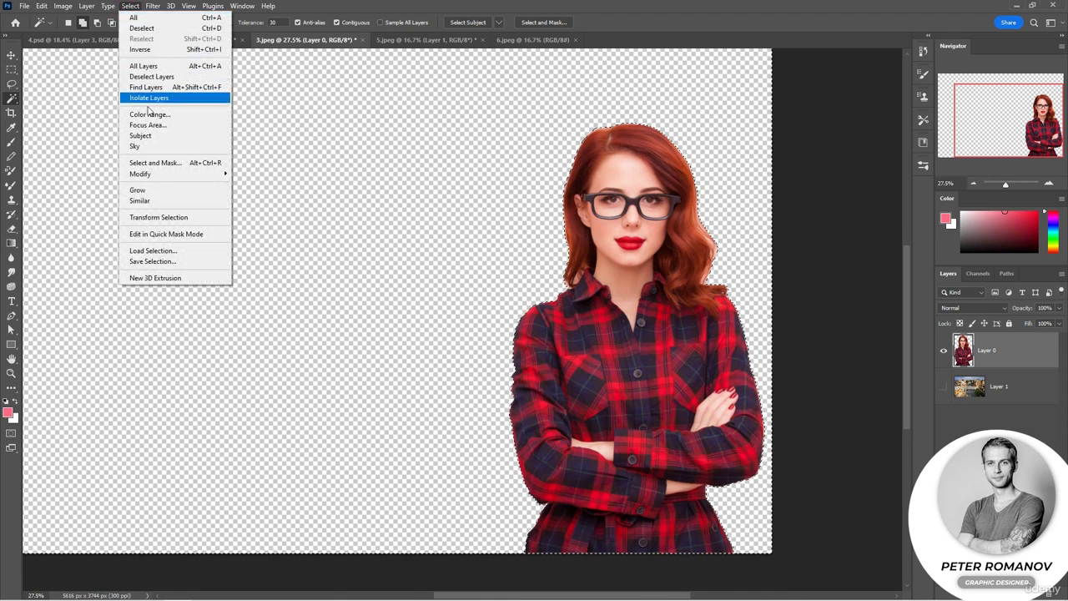
mouse_move(193, 177)
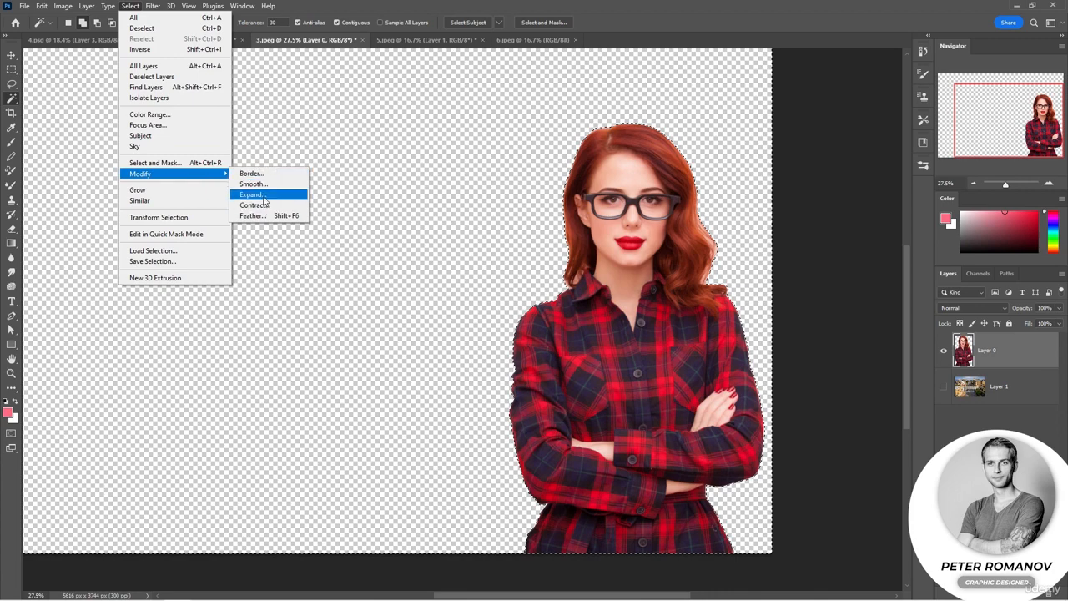
click(252, 194)
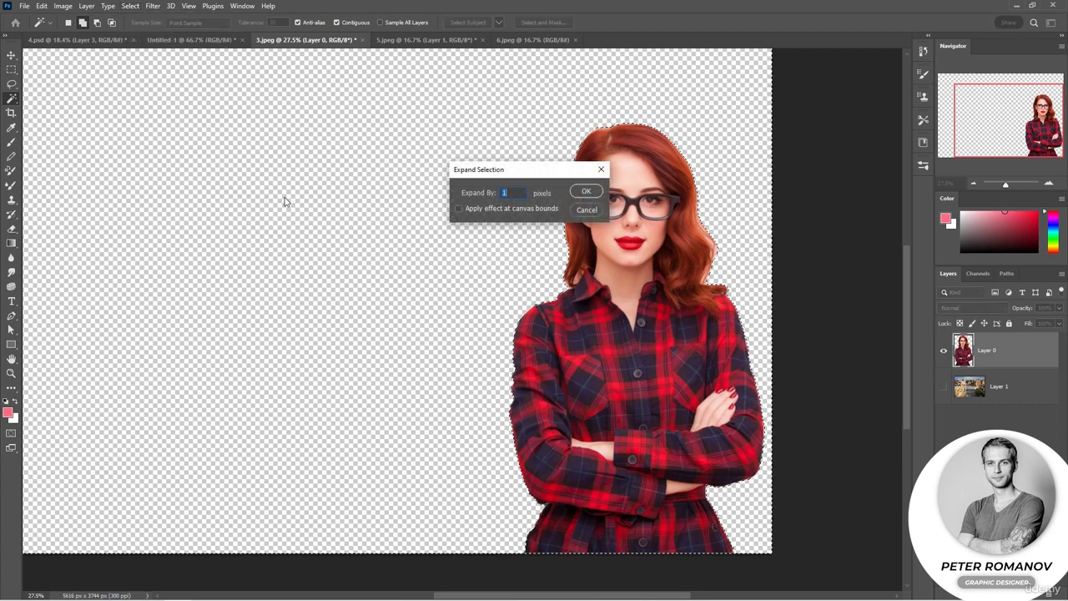
text(10)
click(574, 193)
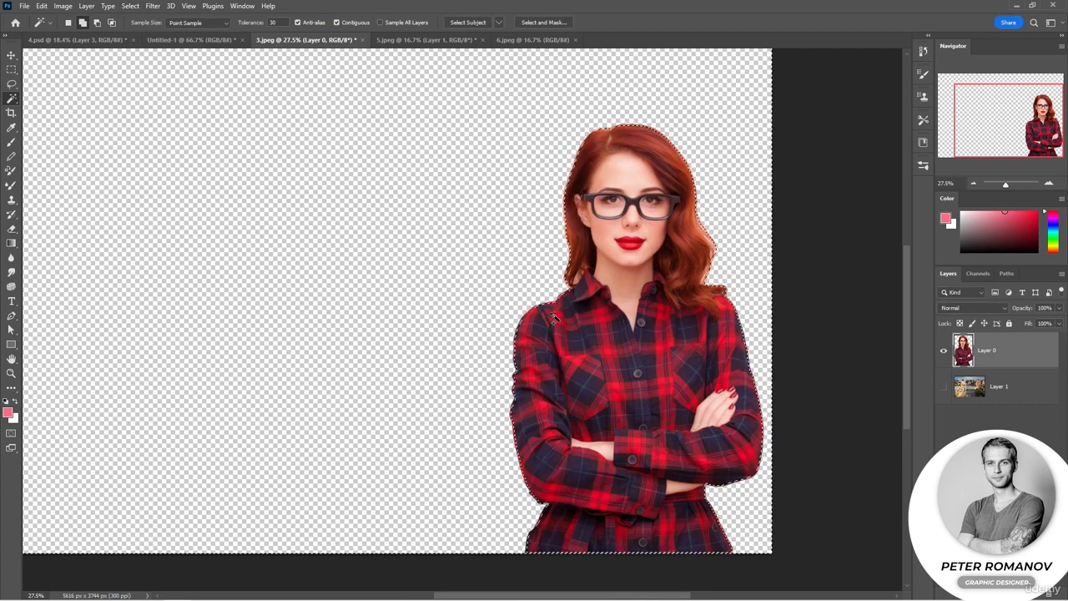
click(1049, 183)
click(1052, 185)
click(1051, 185)
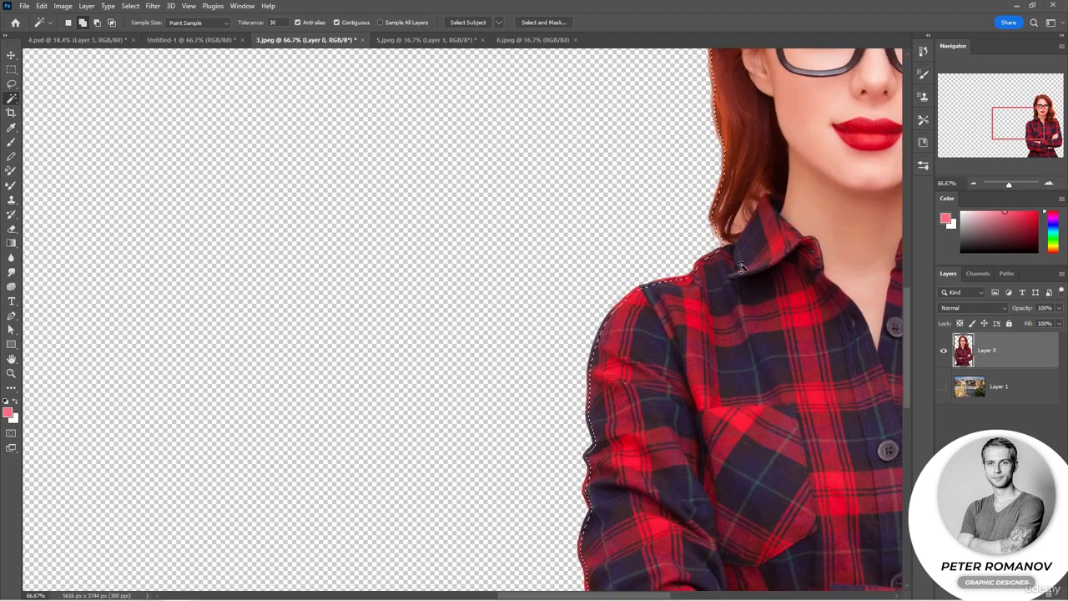
click(972, 182)
click(973, 183)
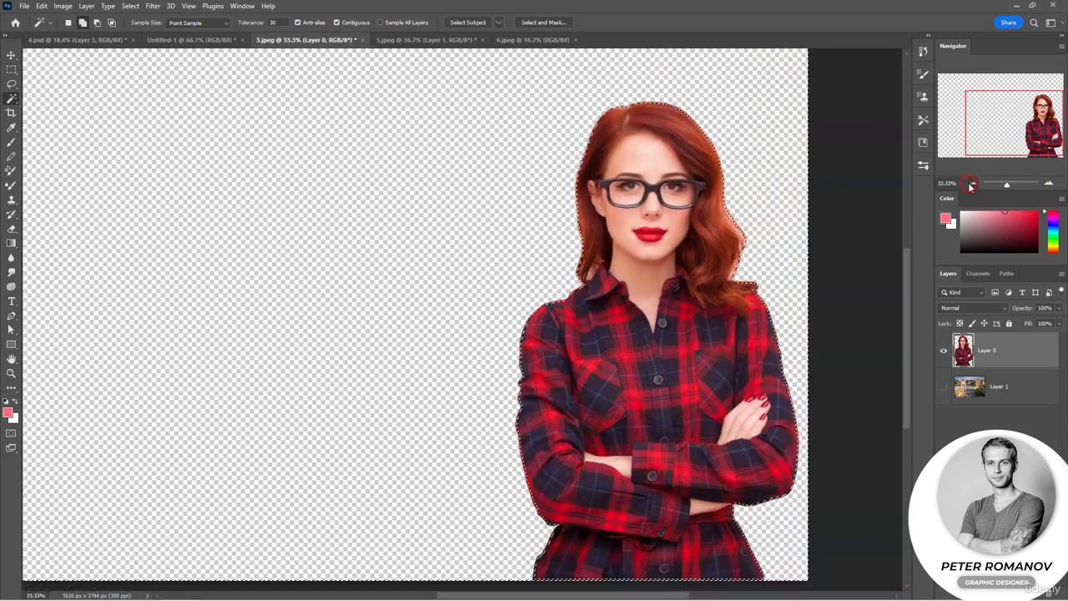
click(973, 182)
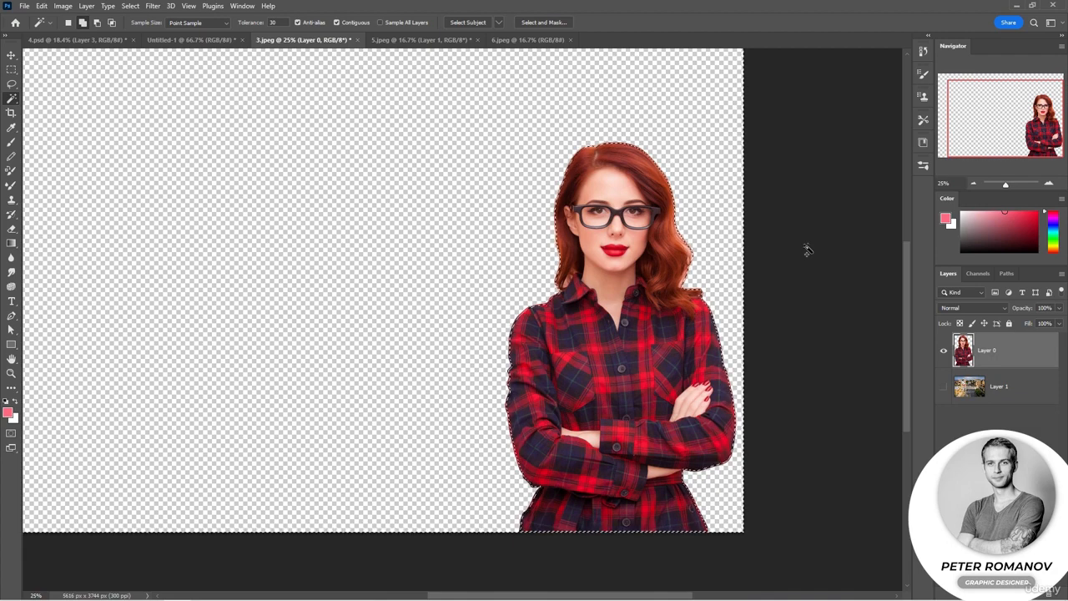
- Expand the selection around the woman by 4 pixels, check its outline along her sleeve, and deselect
click(130, 6)
click(252, 194)
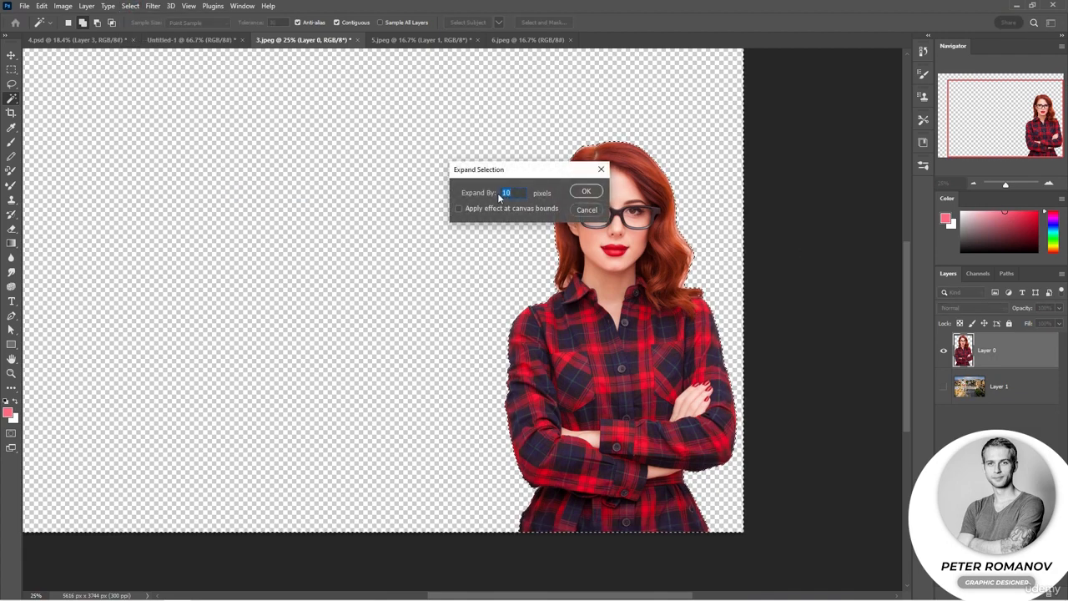
click(585, 191)
drag(1005, 185, 1010, 184)
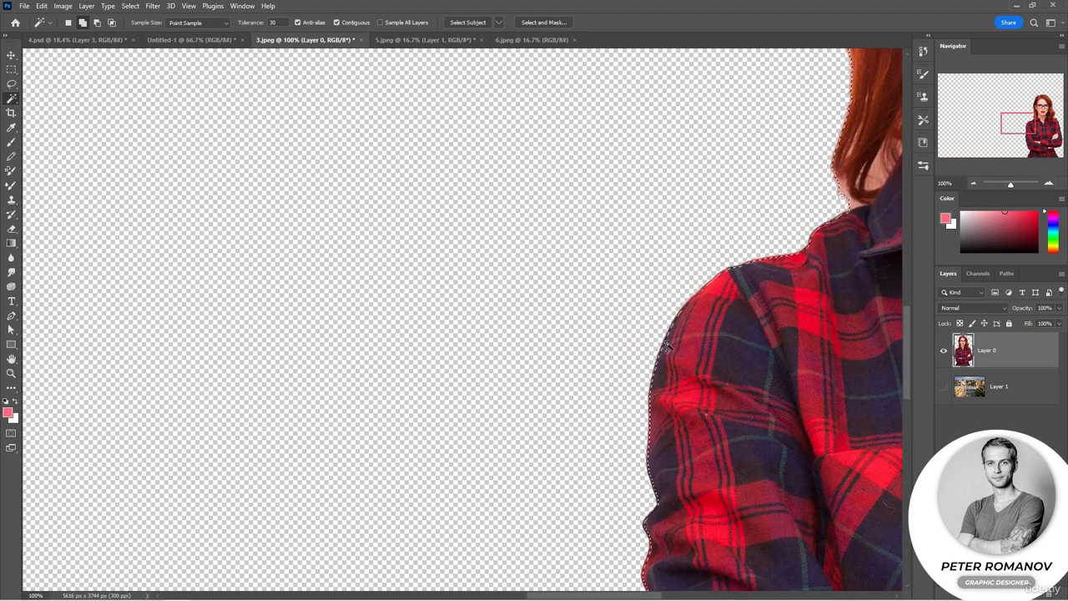
click(974, 183)
click(973, 182)
click(974, 183)
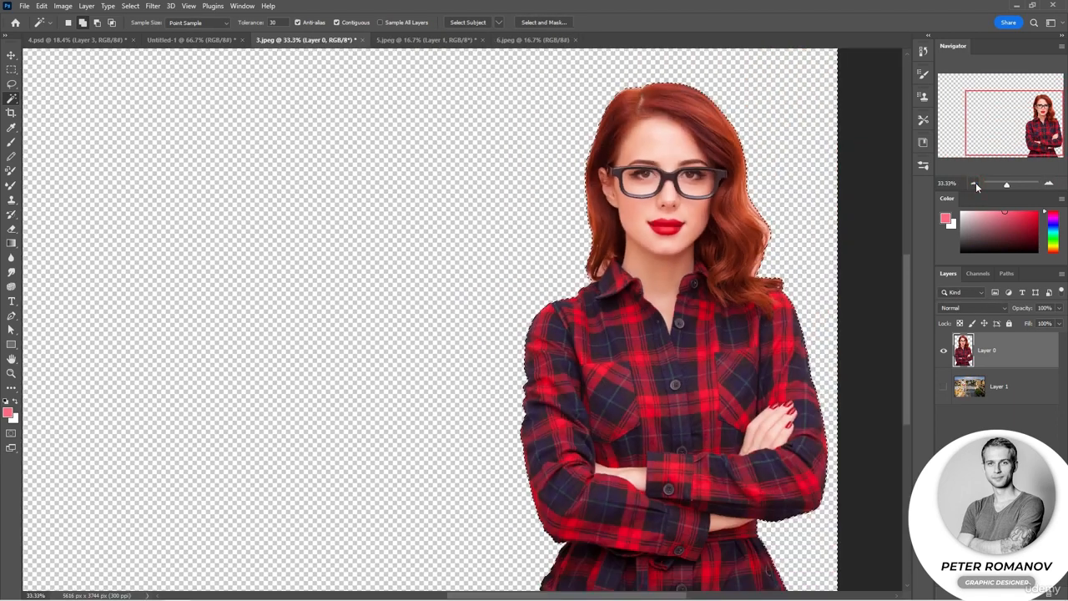
key(ctrl+d)
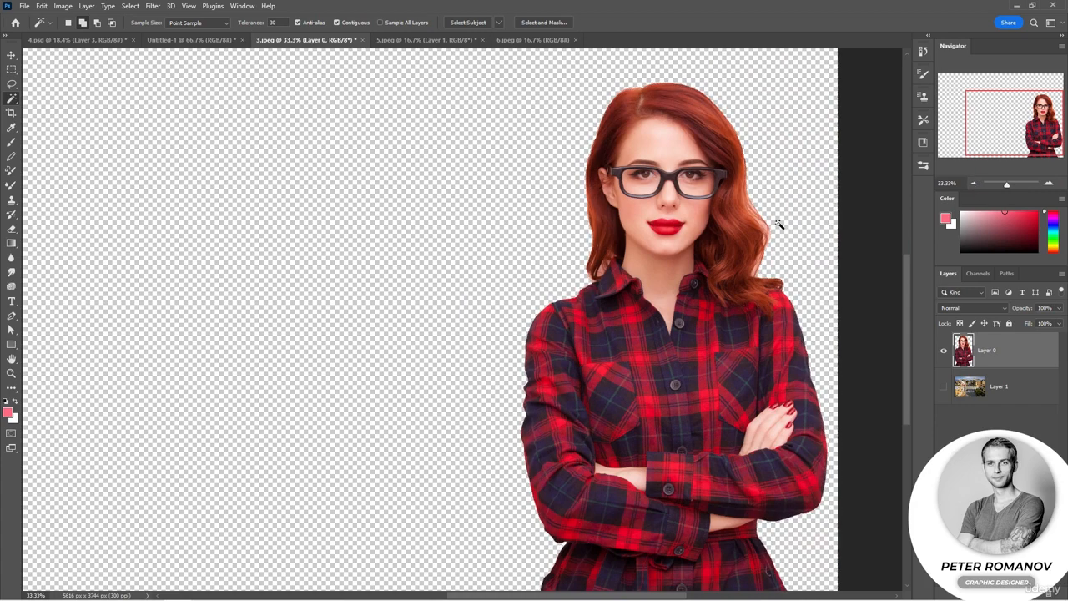
- Show the street photo on Layer 1 again and bring the whole composition into view
click(942, 387)
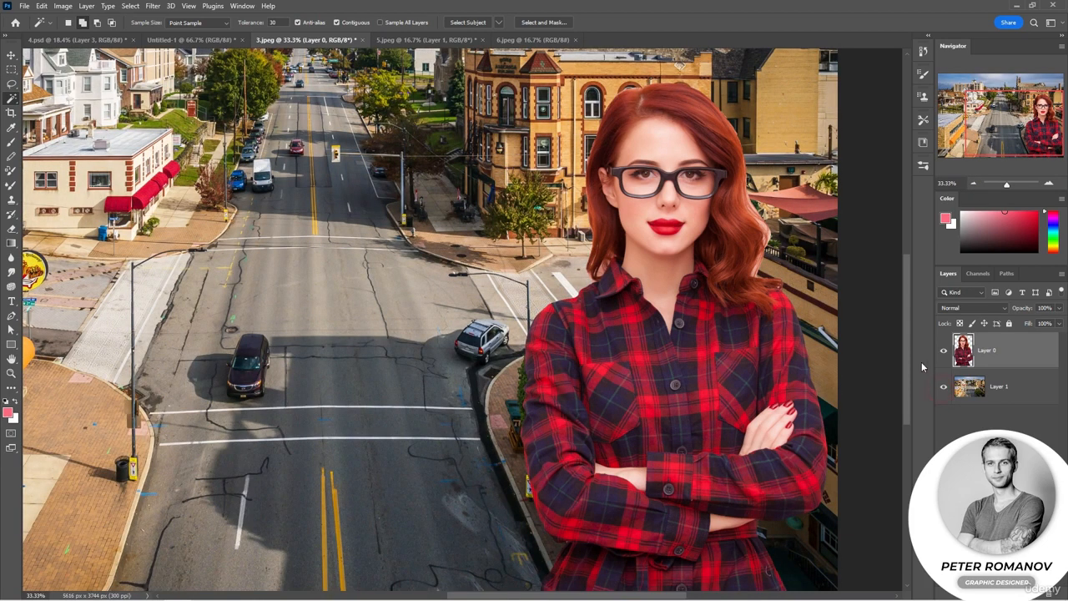
click(973, 183)
click(973, 183)
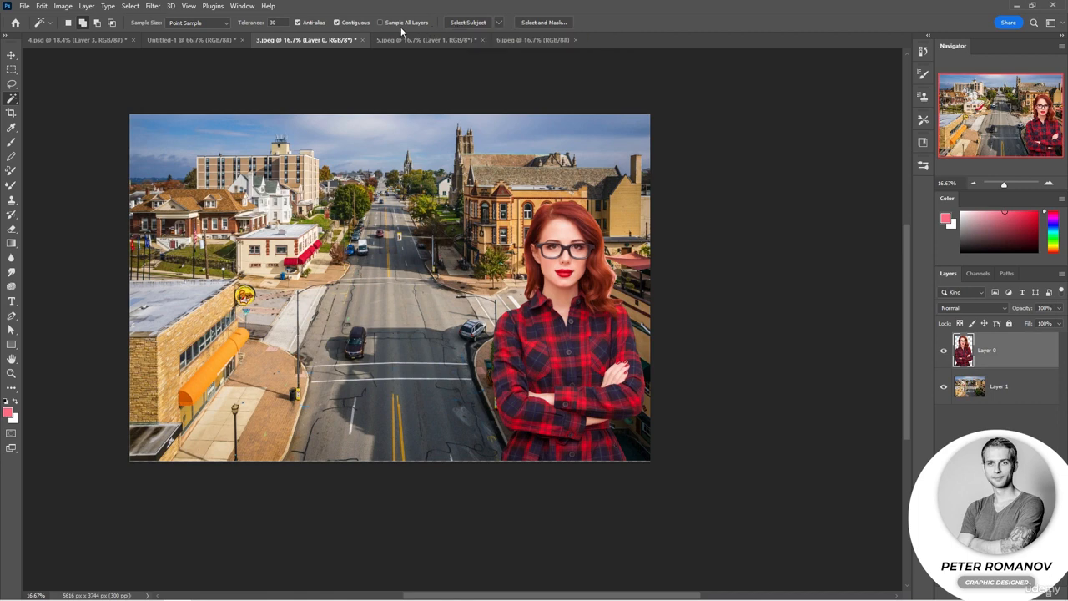
- Select the woman with Select Subject, open the selection in Select and Mask, and accept it without adjustments
click(473, 24)
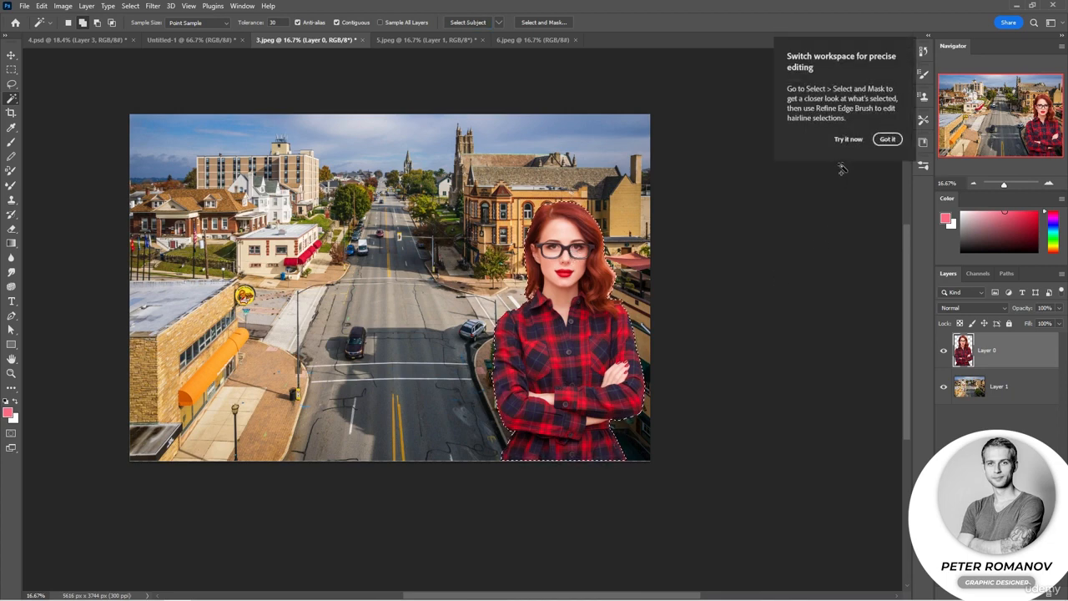
click(847, 139)
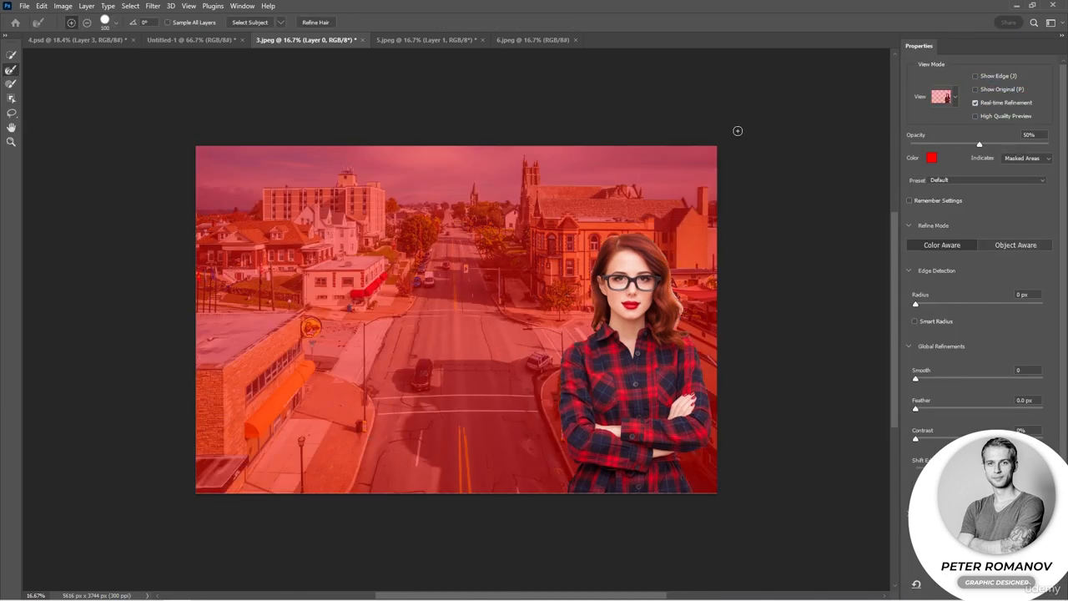
key(Return)
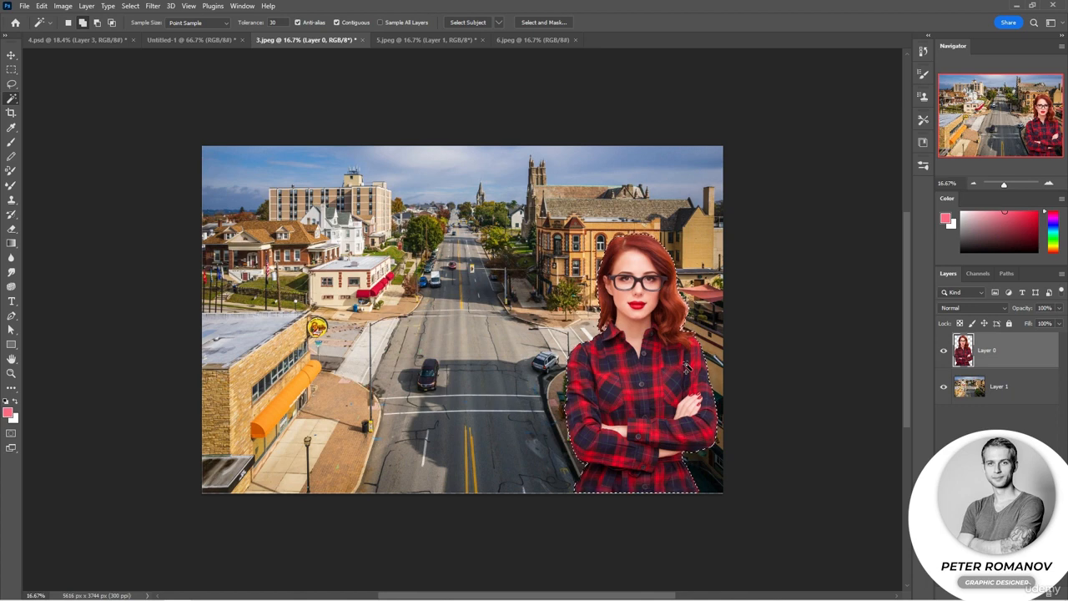
- With Contiguous off and Sample All Layers on, select the matching dark tones across both layers with the Magic Wand, and deselect
key(ctrl+d)
click(338, 22)
click(599, 354)
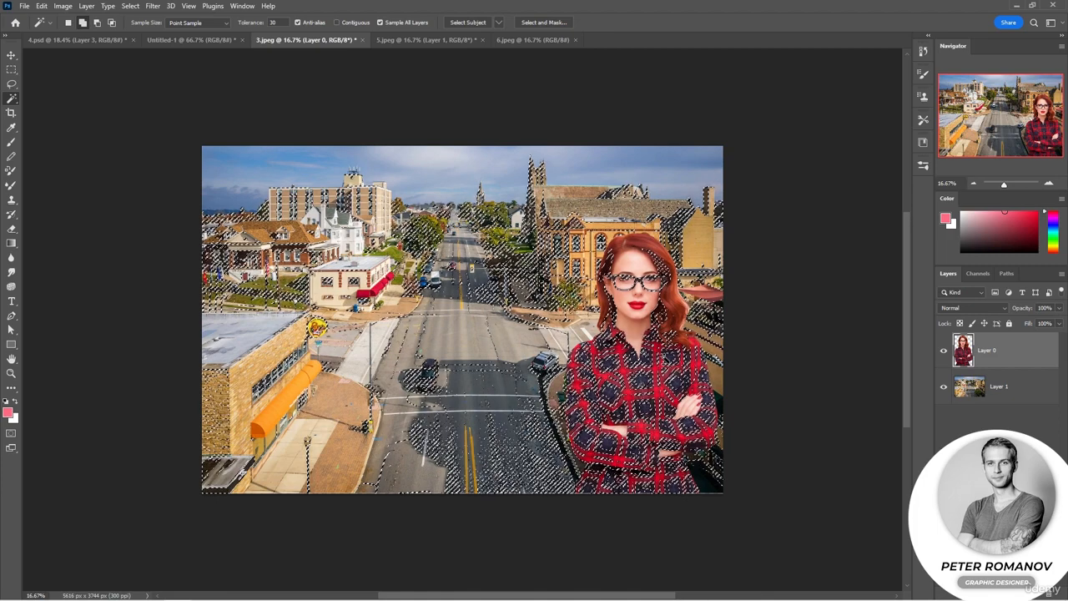
key(ctrl+d)
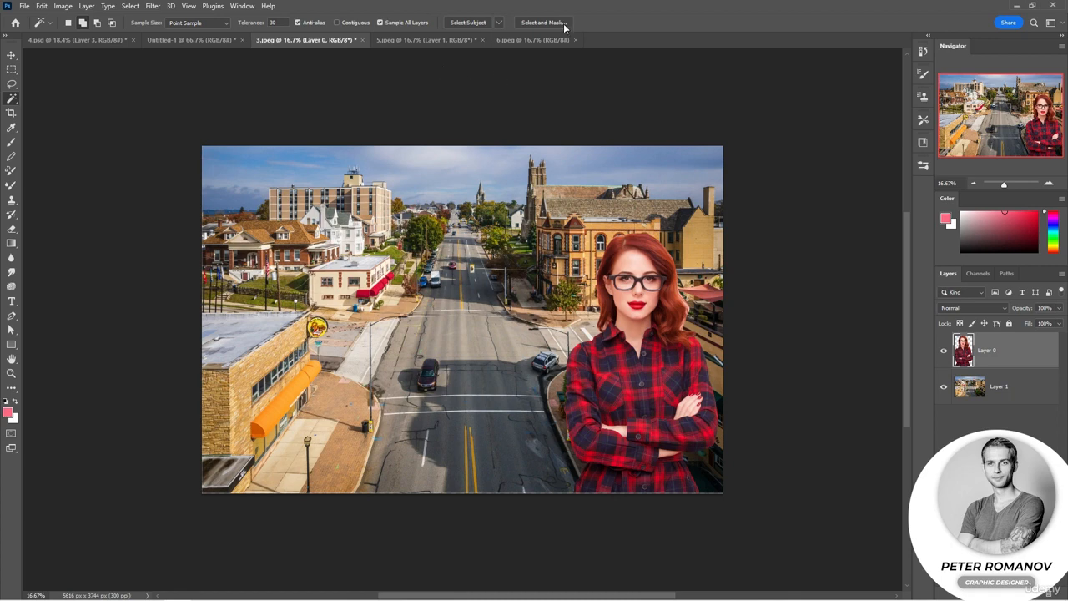
- Switch to 5.jpeg, activate the Quick Selection tool, and select the woman on Layer 0 with Select Subject
key(ctrl+Tab)
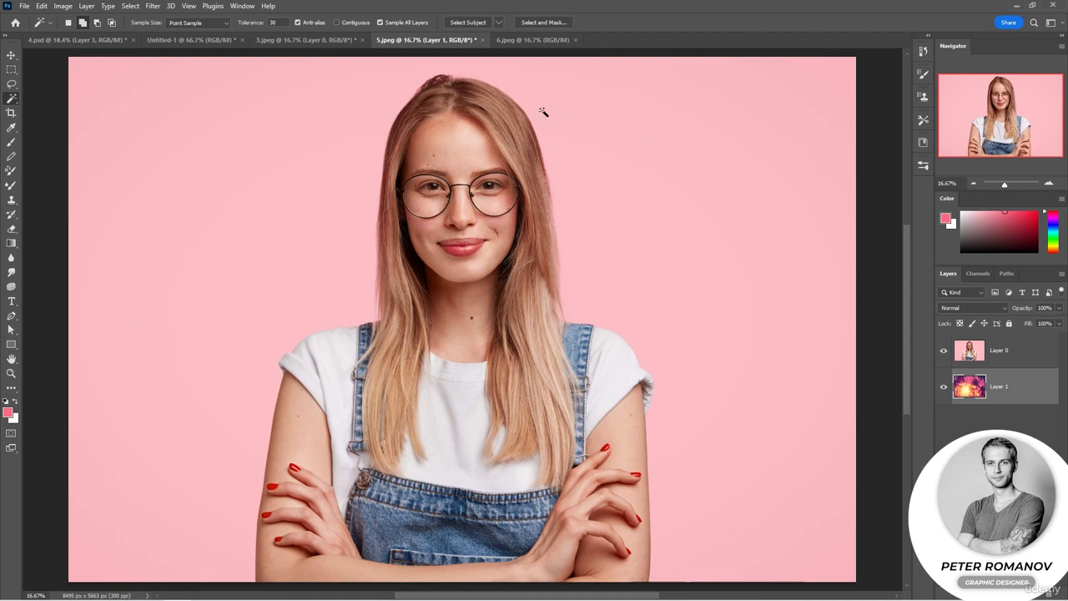
right_click(7, 102)
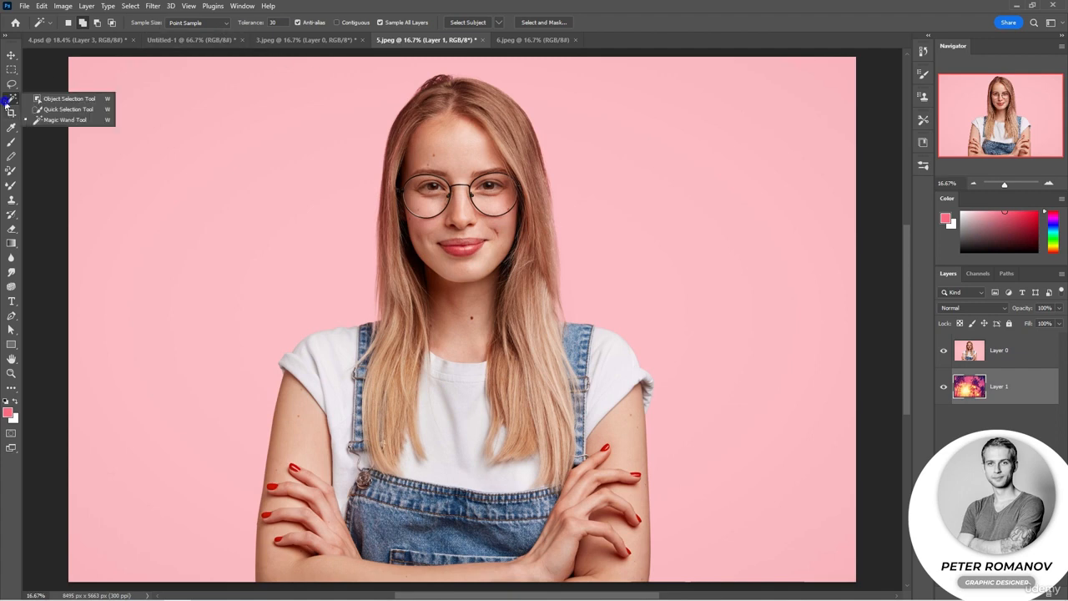
click(55, 109)
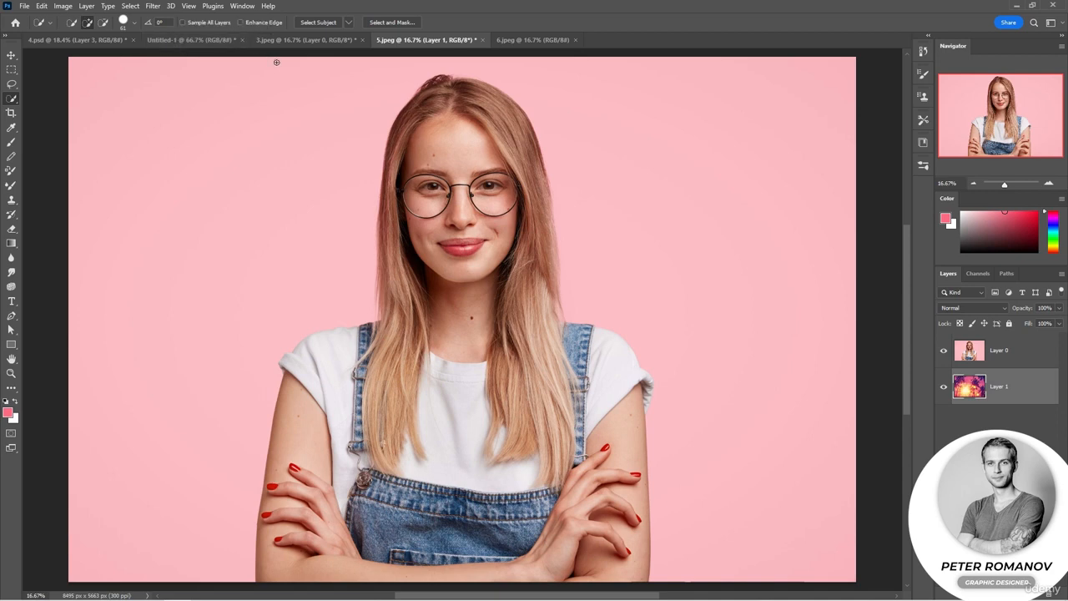
key(alt+bracketright)
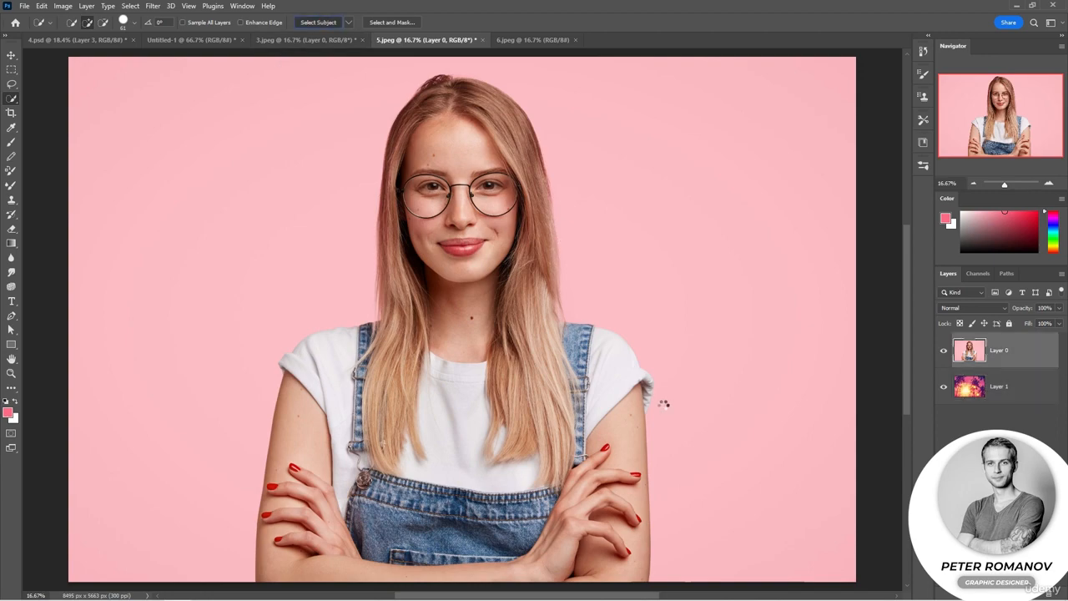
- Examine the subject selection's outline along the woman's hair, sleeves and crossed arms
scroll(610, 317, up, 6)
drag(589, 222, 711, 500)
drag(519, 376, 595, 407)
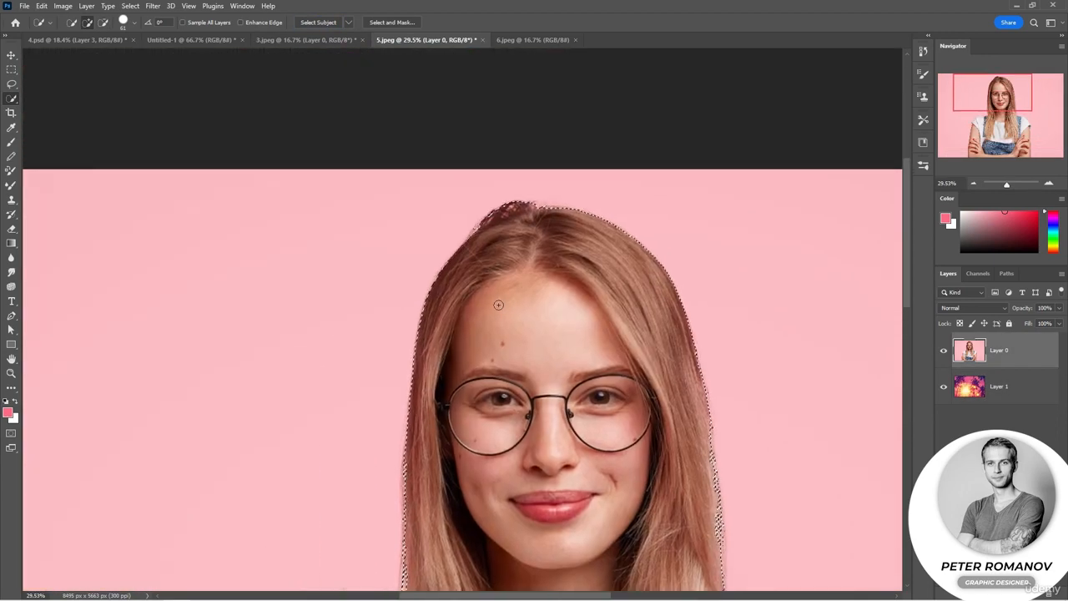
drag(400, 479, 421, 195)
drag(421, 423, 400, 313)
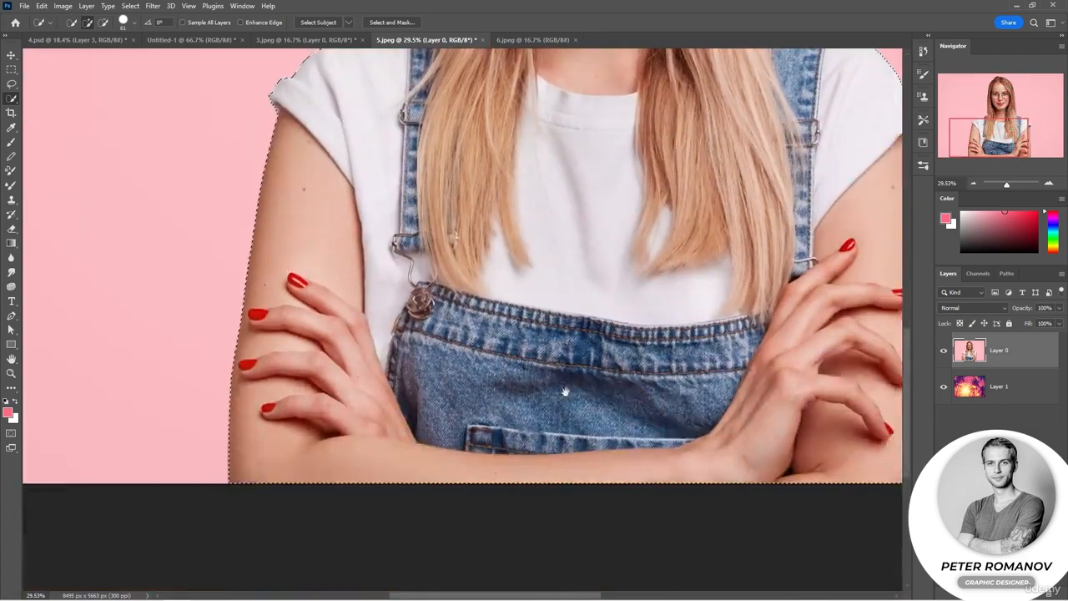
drag(640, 392, 408, 512)
drag(491, 241, 545, 519)
drag(545, 340, 564, 413)
scroll(564, 413, up, 6)
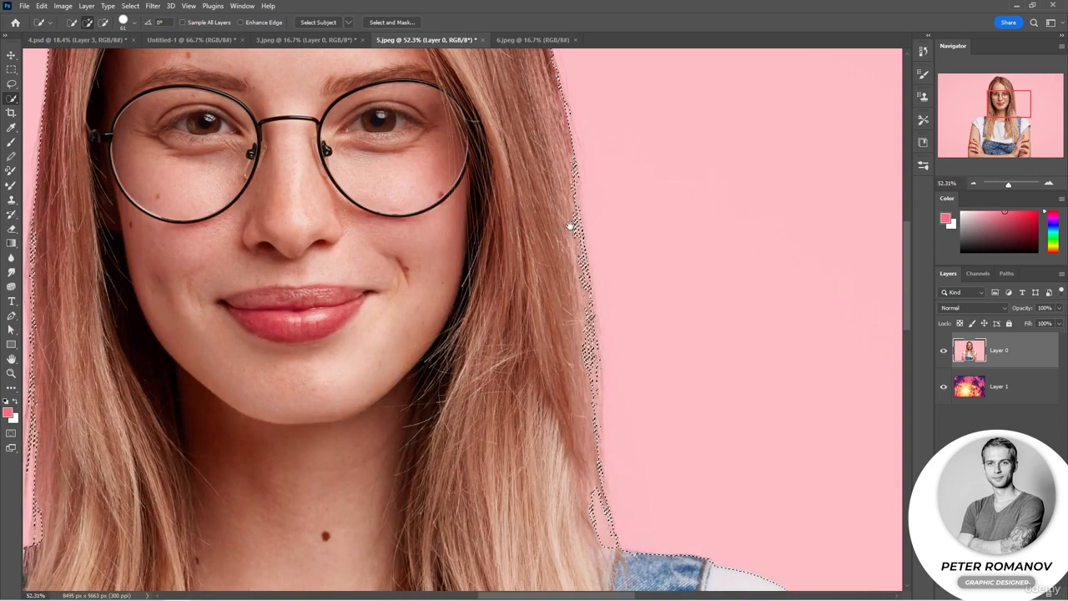
drag(571, 225, 861, 428)
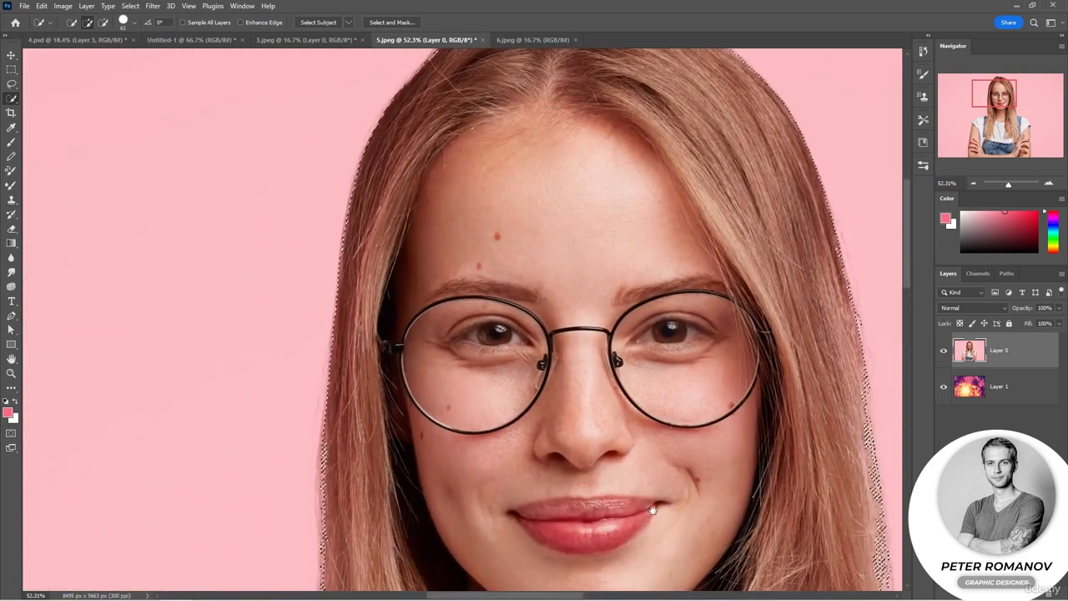
- Open the selection in Select and Mask and brush a short strip along the hair edge beside the cheek with the Refine Edge Brush
drag(548, 521, 628, 381)
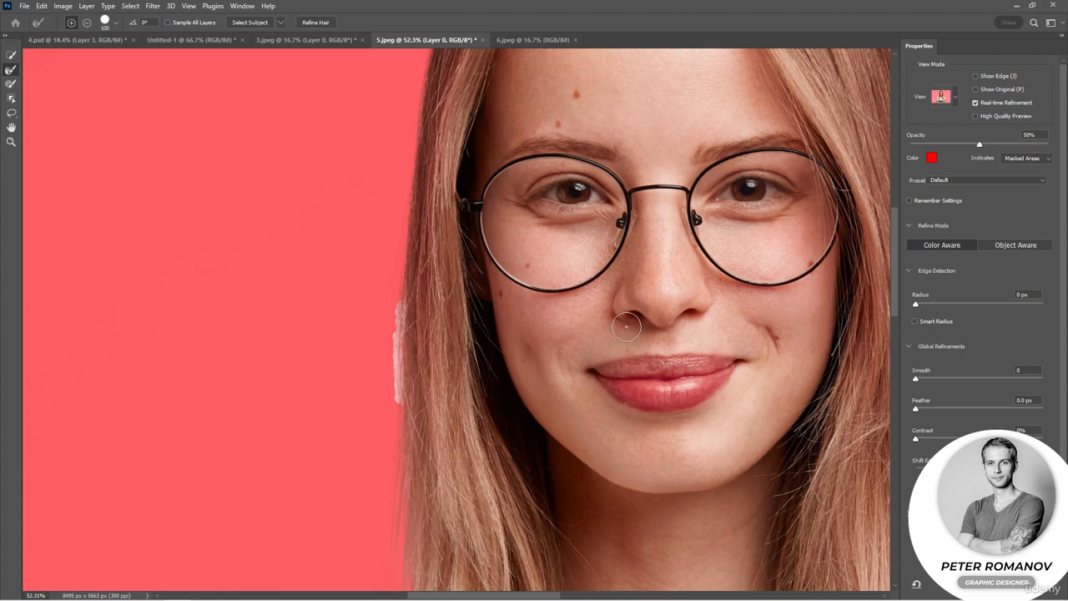
scroll(626, 326, down, 5)
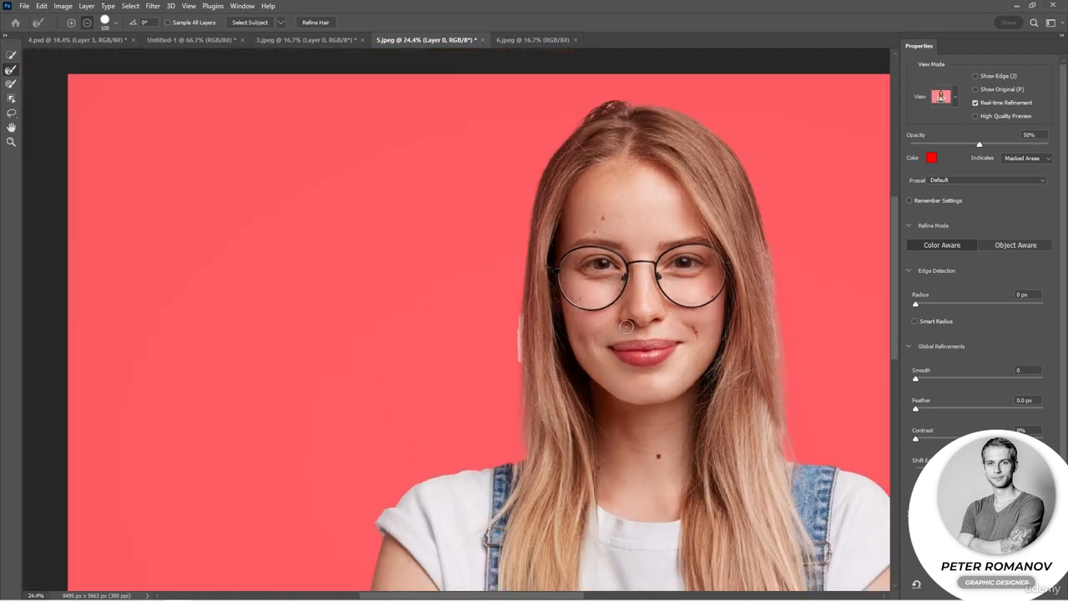
scroll(625, 326, down, 1)
drag(669, 337, 537, 325)
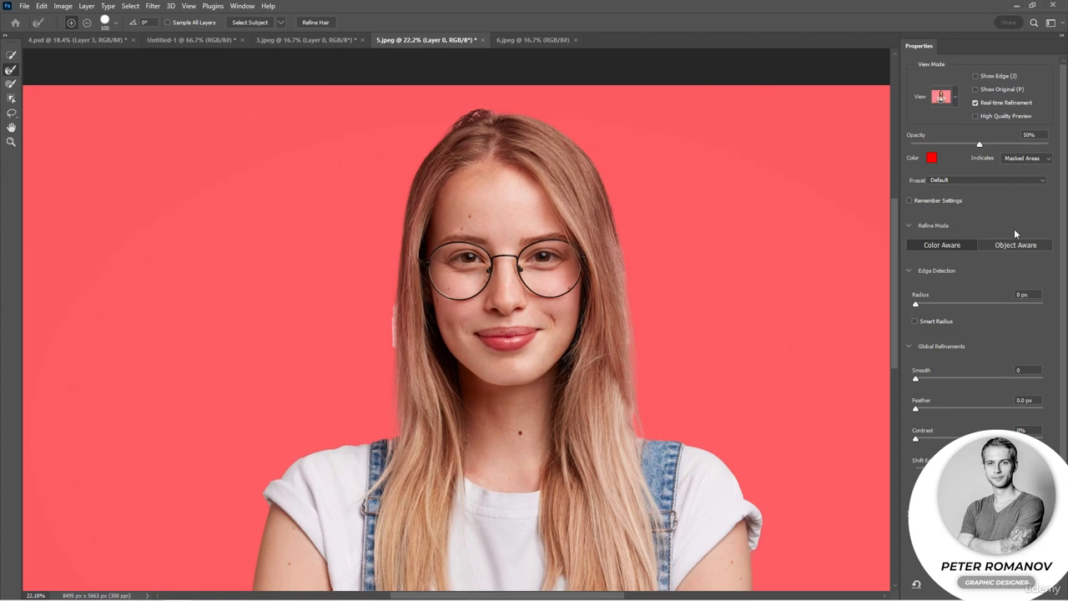
- Compare the Overlay and On Layers view modes and leave the cutout preview set to On Layers
click(955, 98)
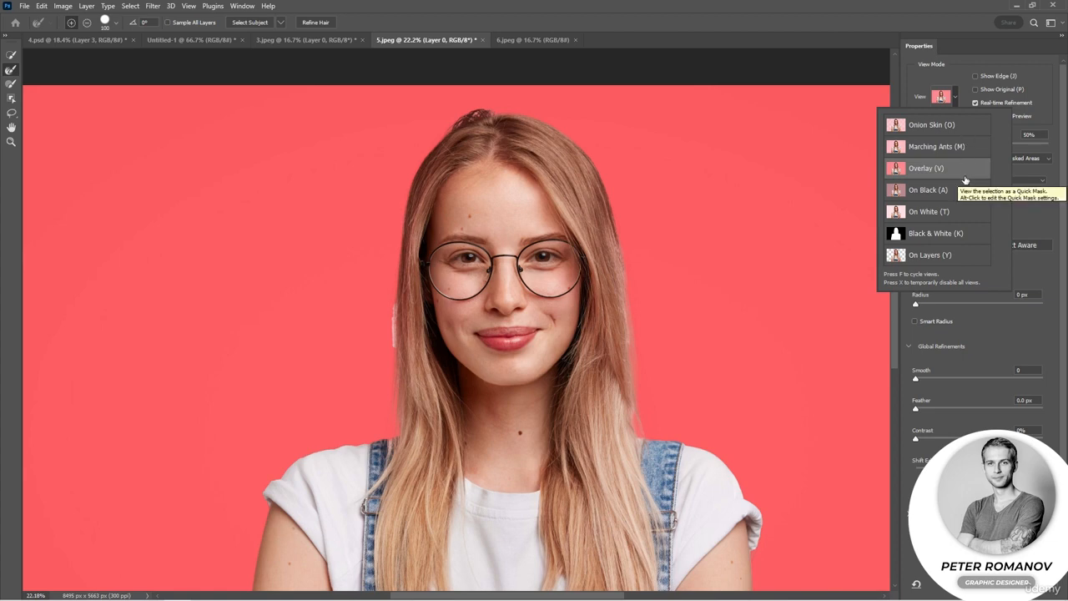
click(964, 263)
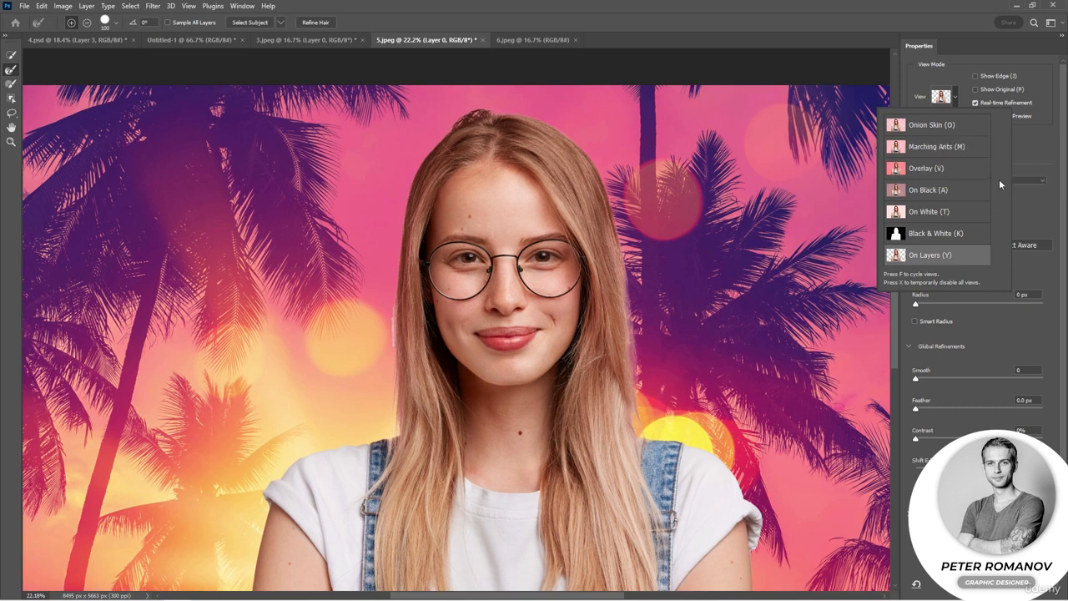
key(v)
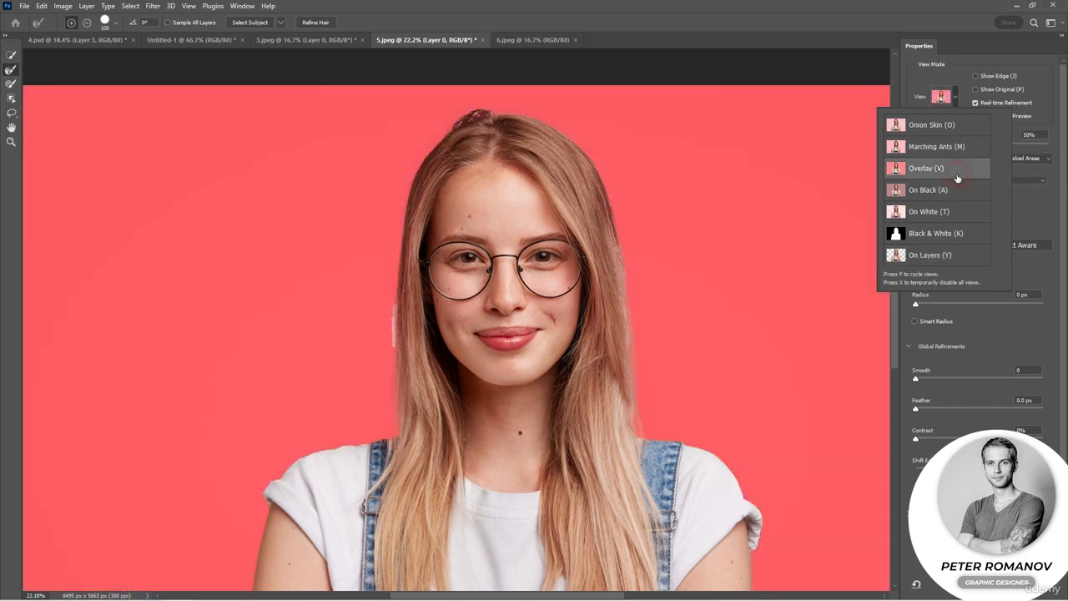
key(a)
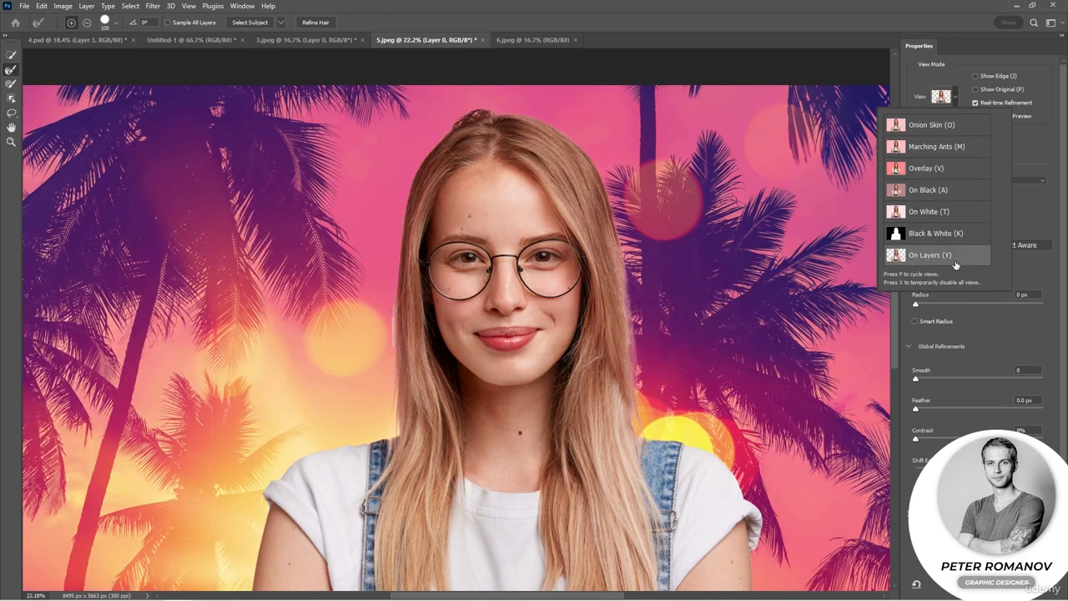
- Examine the cutout's face and hair edges at up to 66.67% with the Zoom tool, and return to 16.67%
click(11, 141)
click(444, 286)
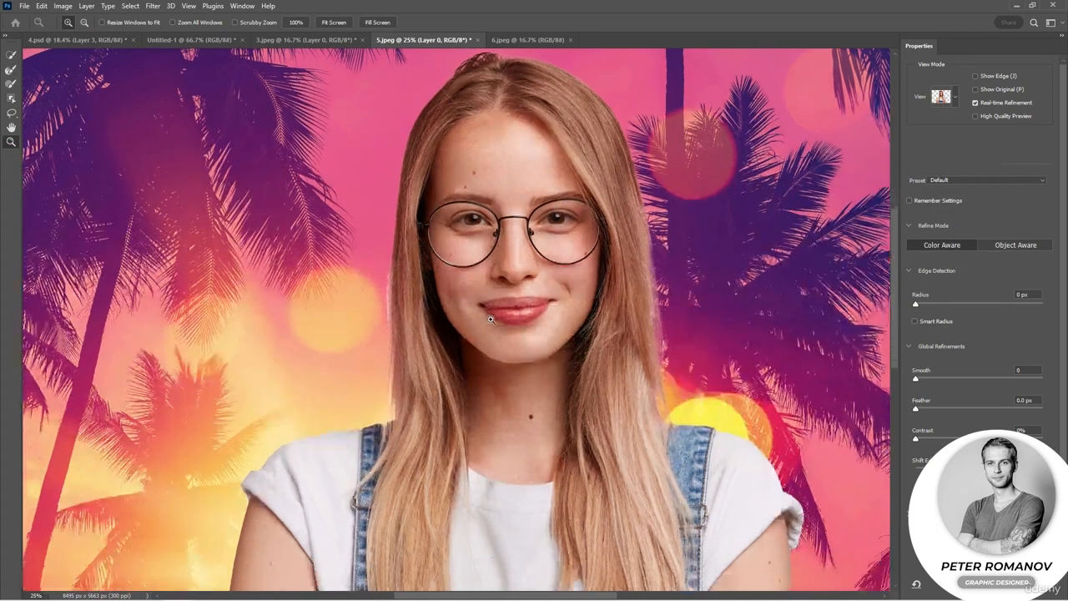
click(491, 319)
click(489, 319)
click(645, 333)
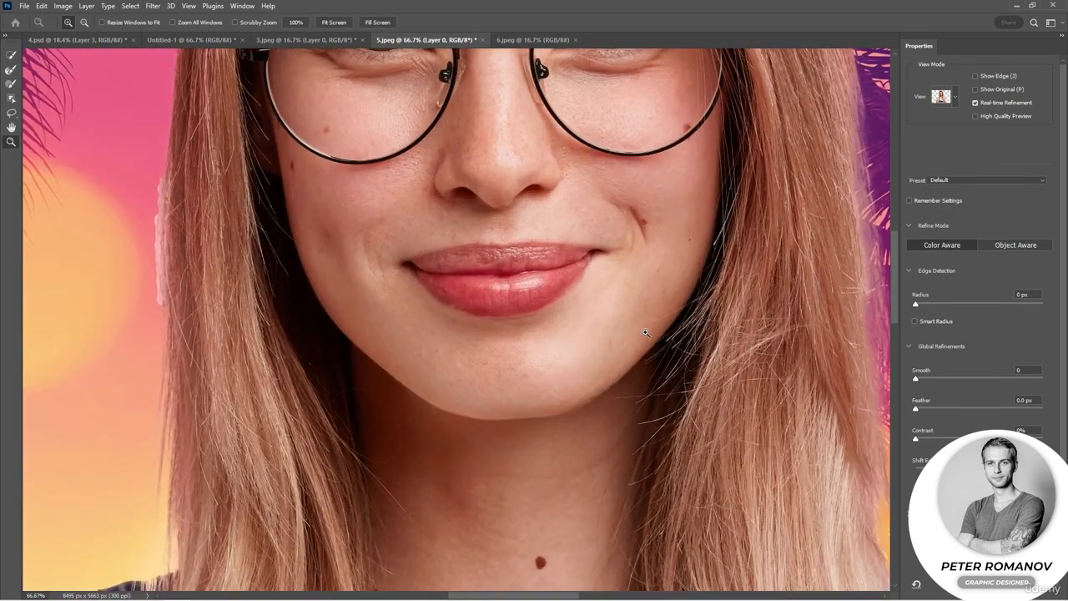
alt+click(645, 333)
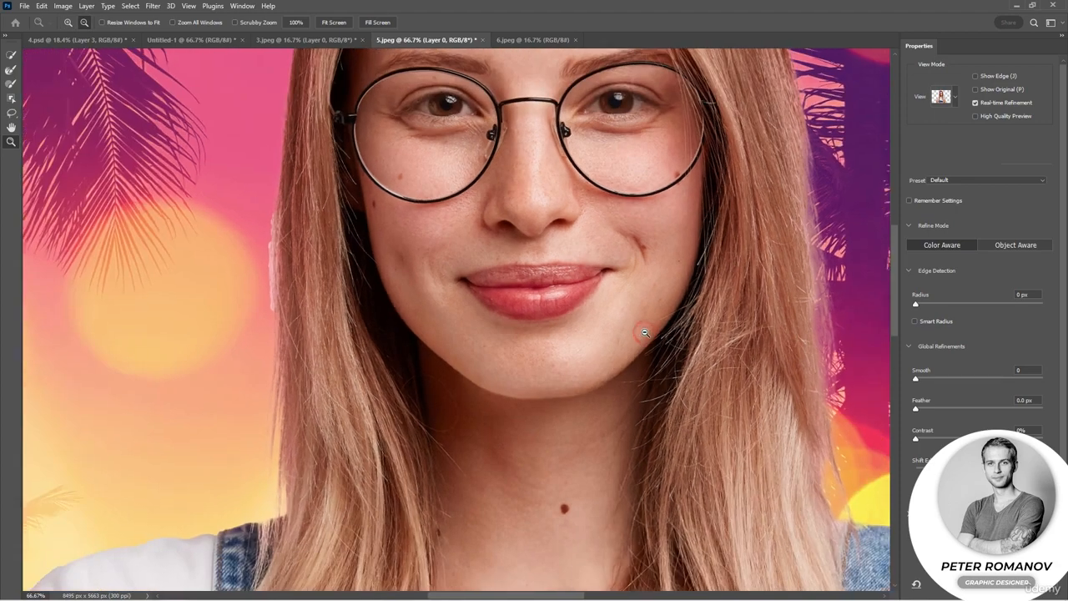
alt+click(645, 332)
alt+click(645, 333)
alt+click(645, 333)
drag(672, 360, 609, 320)
- Clean the pale fringe along the hair edge beside the woman's cheek with the Refine Edge Brush
click(11, 127)
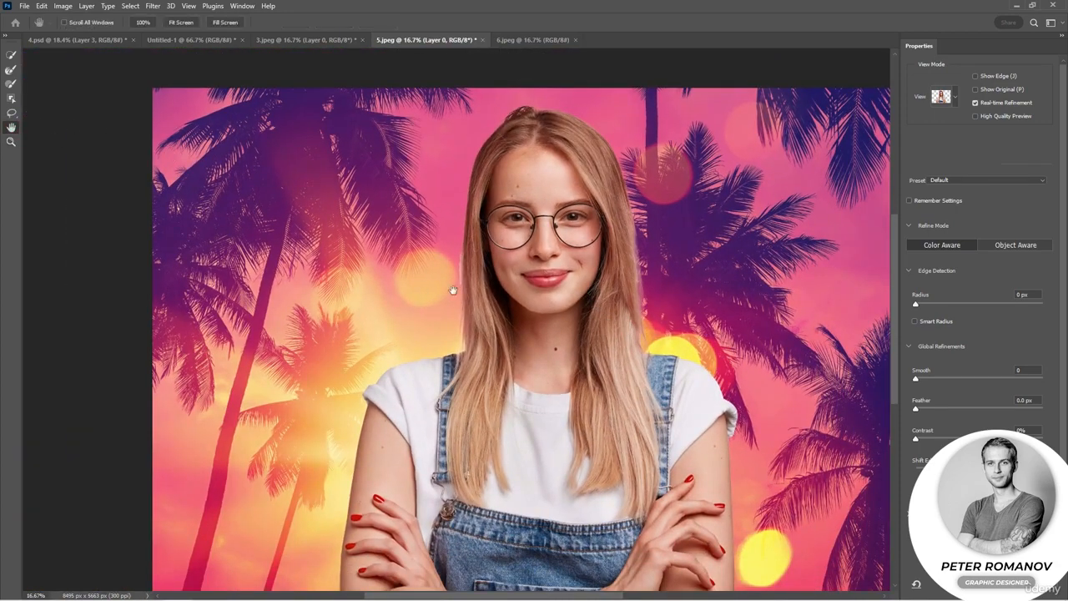
drag(465, 296, 384, 265)
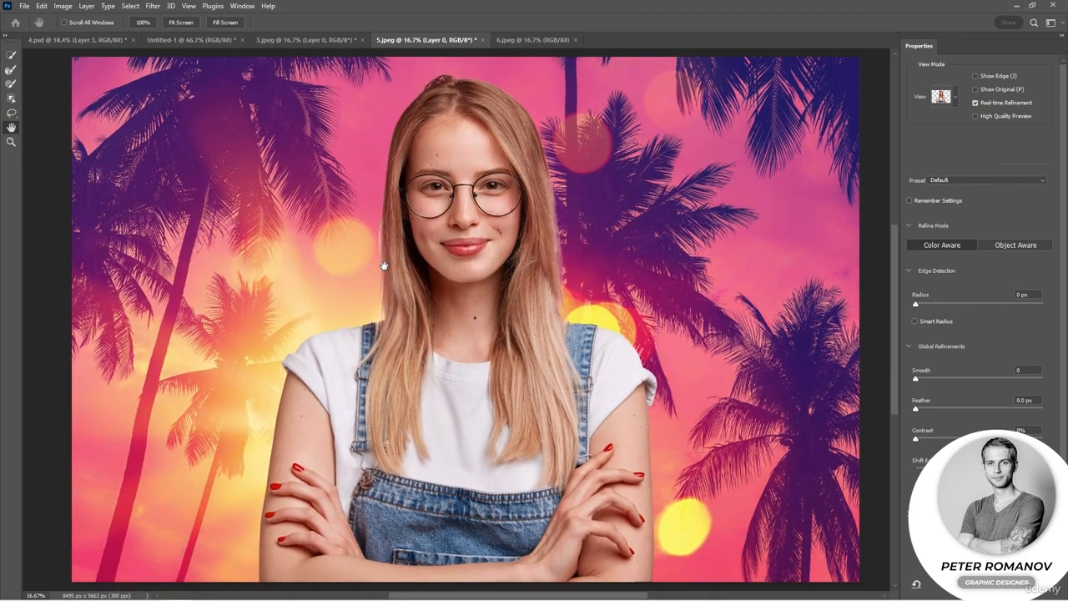
scroll(469, 300, up, 3)
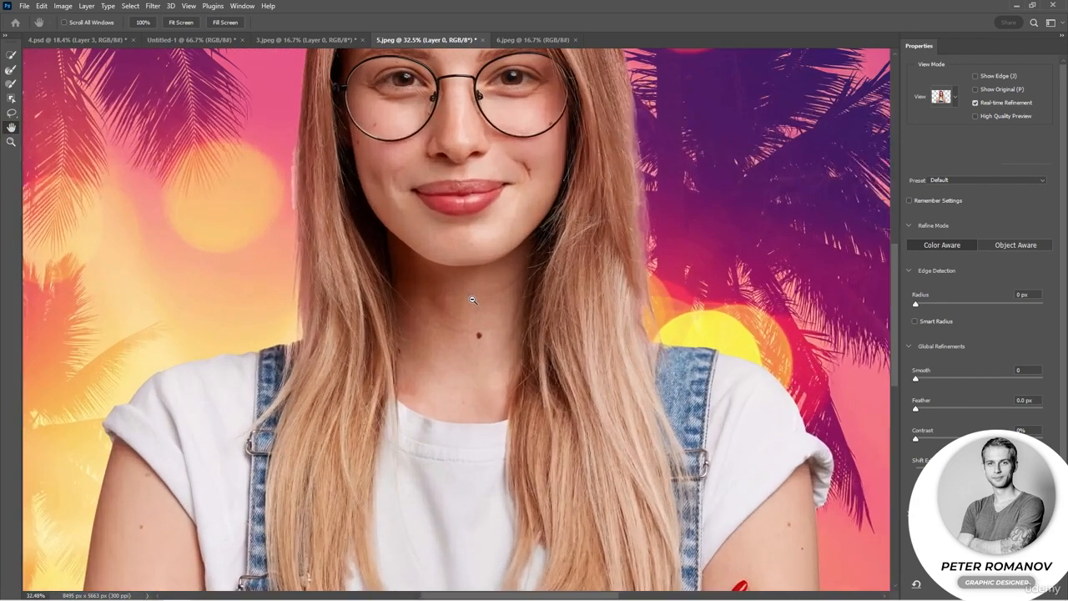
drag(457, 264, 504, 345)
drag(361, 232, 390, 347)
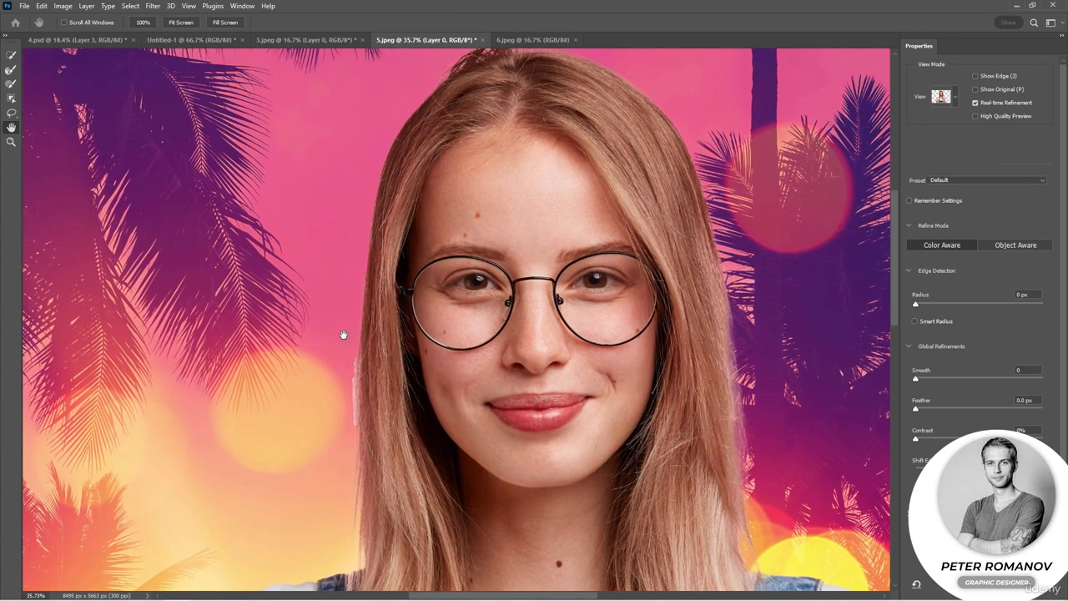
click(11, 71)
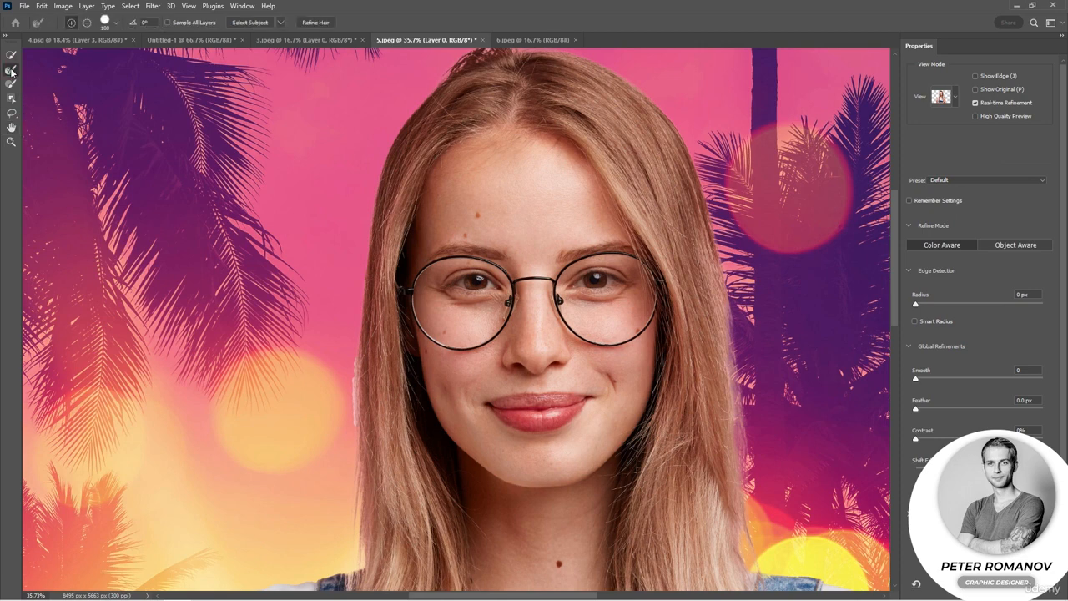
drag(357, 364, 359, 428)
- Set the selection's Smooth value to 22 and inspect the edge of the woman's sleeve and upper arm at 100%
drag(782, 453, 696, 310)
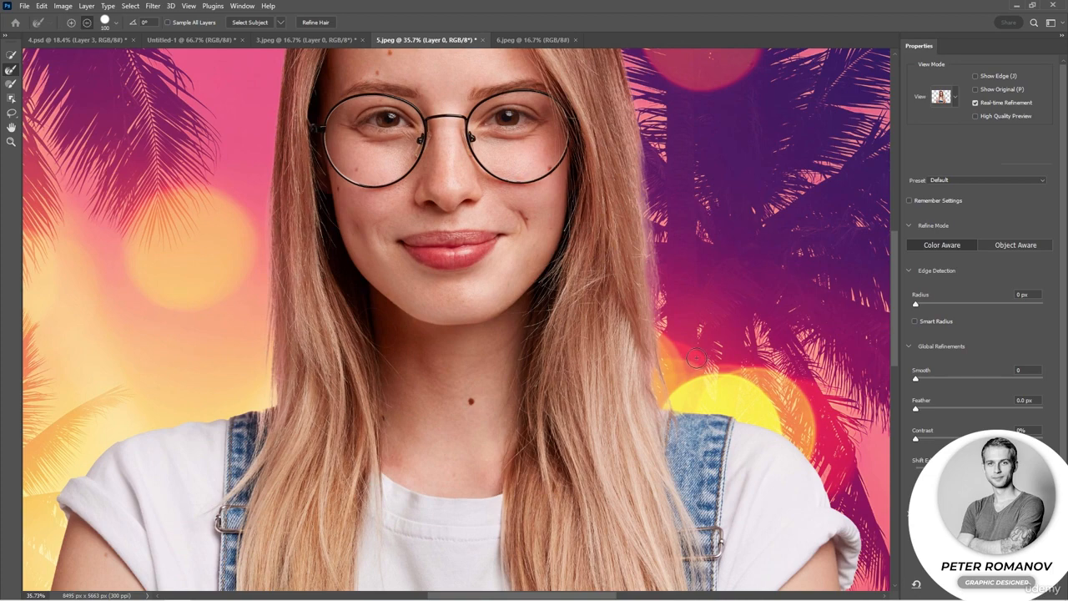
scroll(697, 359, down, 4)
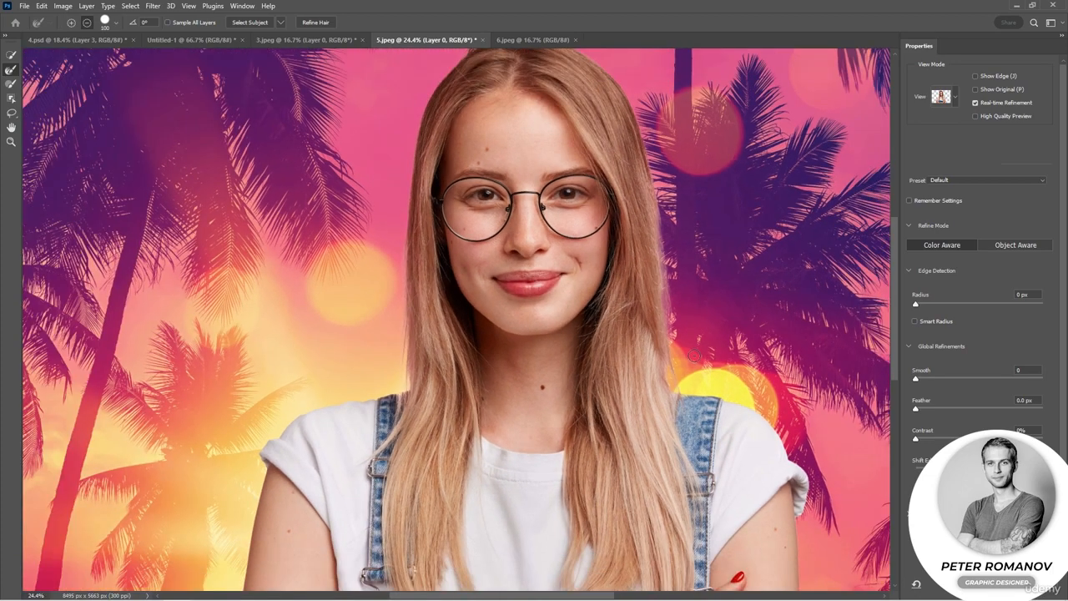
scroll(694, 356, down, 2)
mouse_move(753, 411)
mouse_down()
mouse_move(723, 259)
mouse_move(739, 402)
mouse_up()
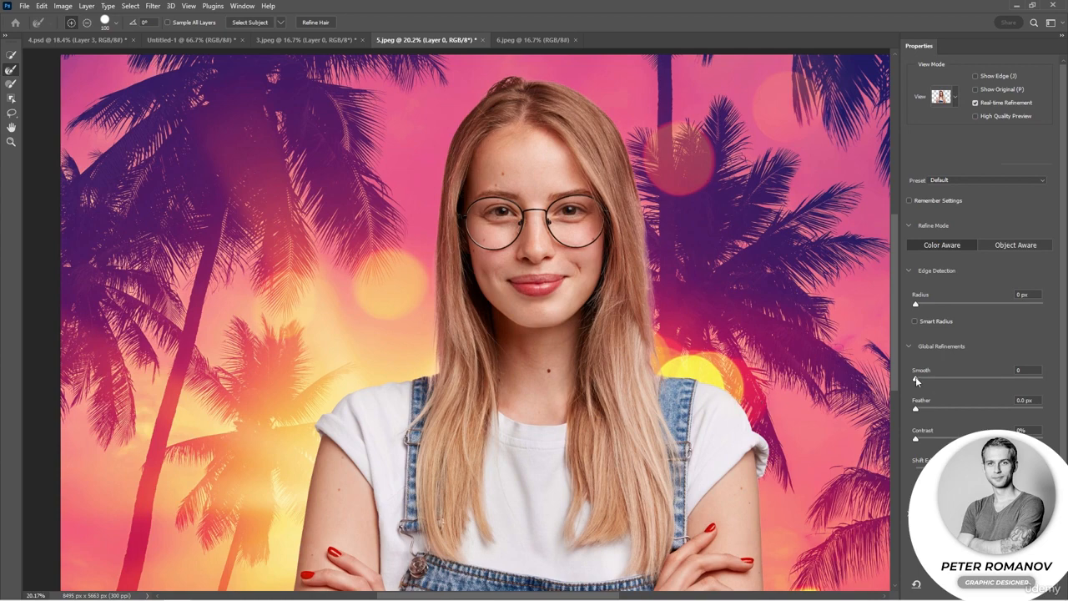
drag(916, 380, 944, 380)
click(11, 141)
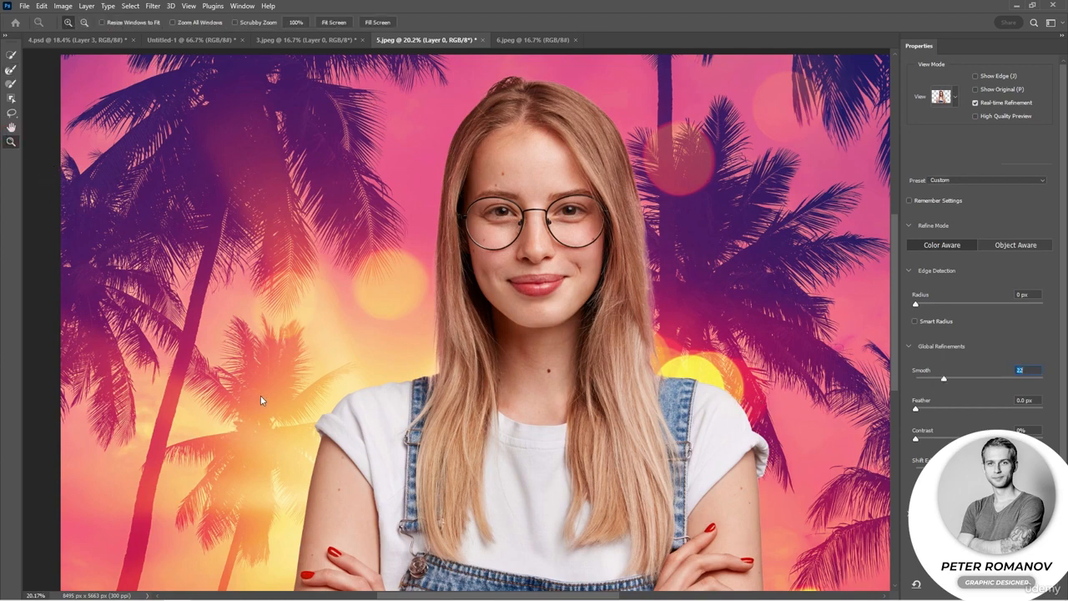
click(306, 484)
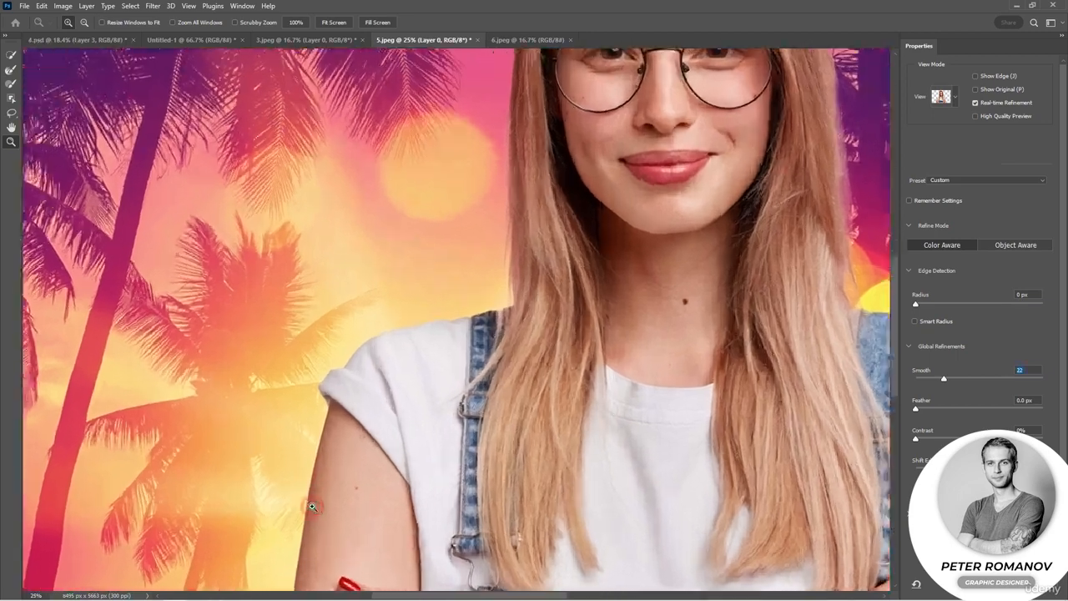
click(313, 507)
click(313, 506)
click(313, 506)
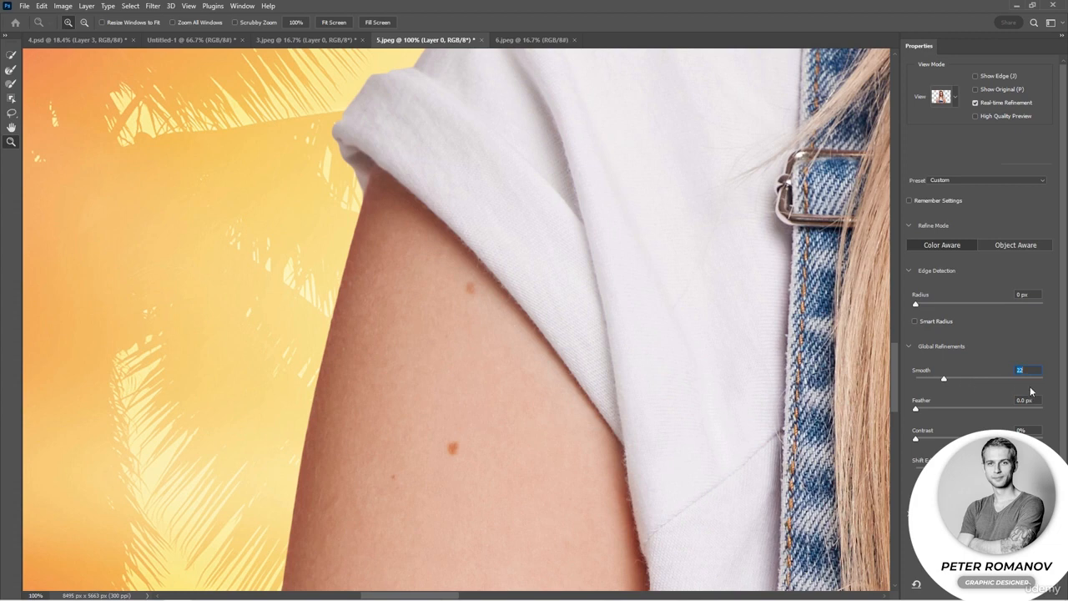
- Set Feather to 7.2 px and inspect the edges along both of the woman's sleeves and upper arms
drag(916, 408, 956, 405)
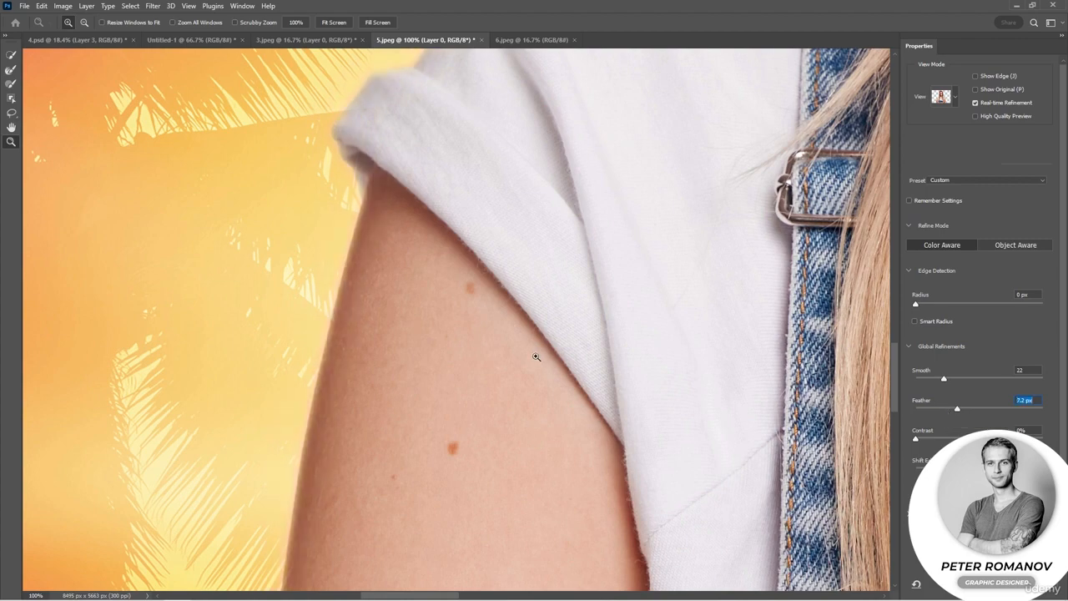
drag(890, 363, 896, 331)
drag(423, 596, 636, 596)
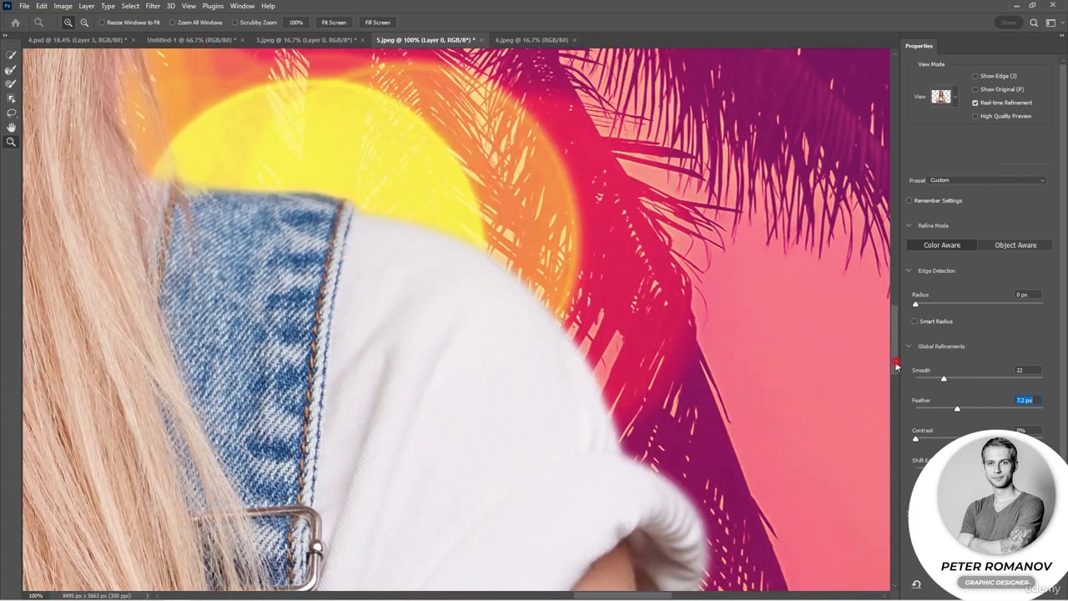
drag(896, 365, 889, 440)
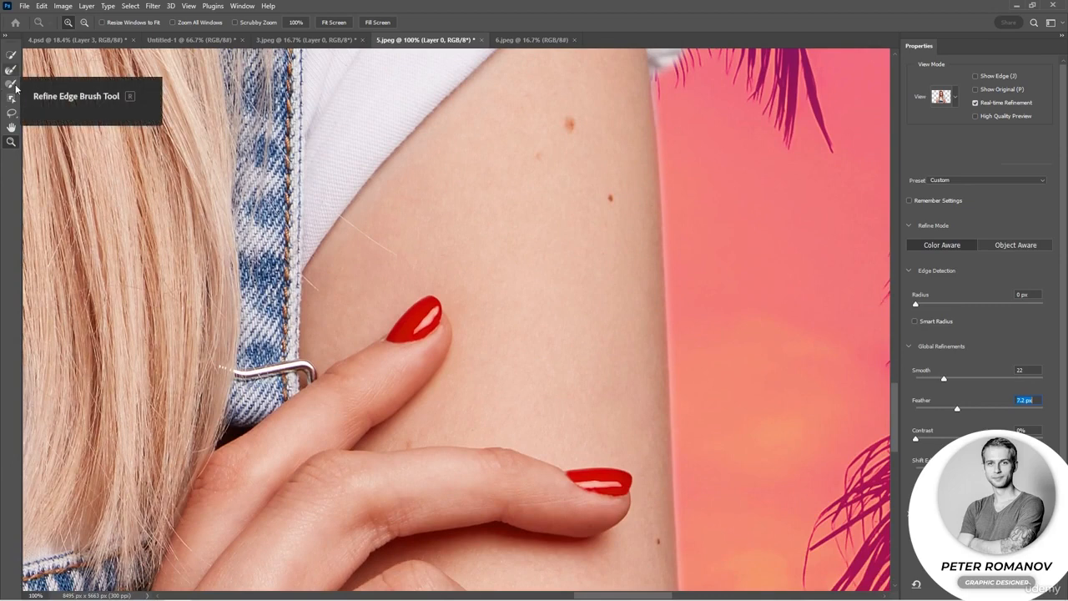
click(11, 55)
click(87, 22)
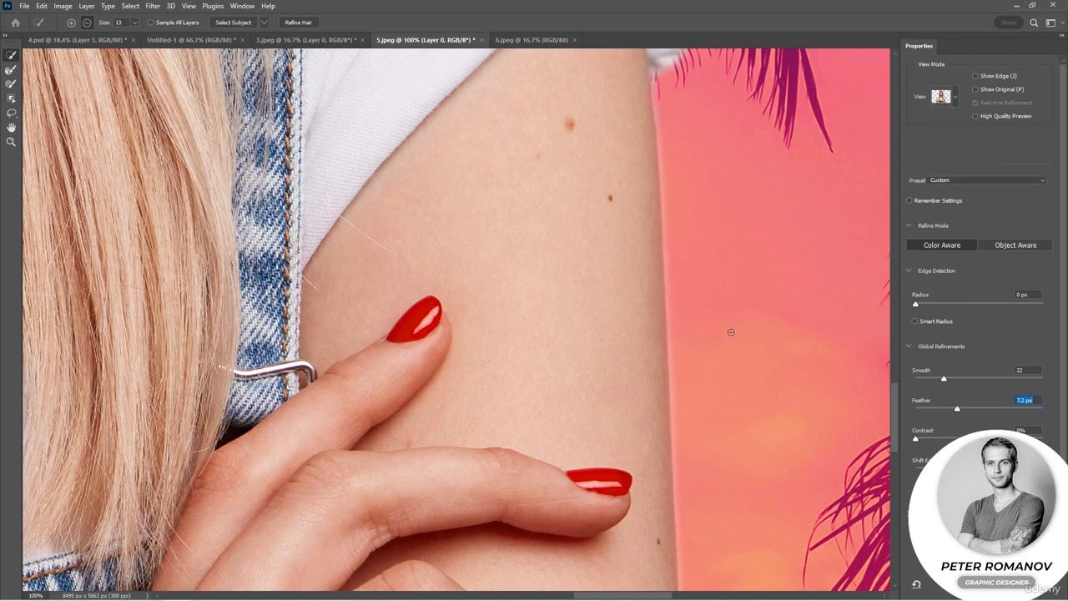
key(b)
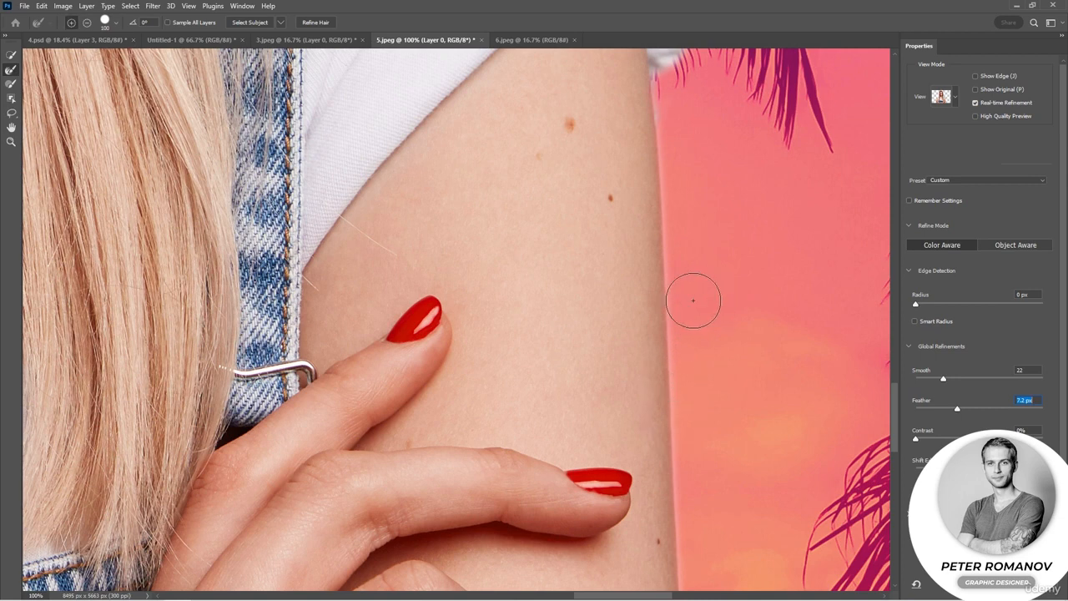
- Try adding a patch of background beside the woman's hair to the selection with the Lasso tool
click(11, 141)
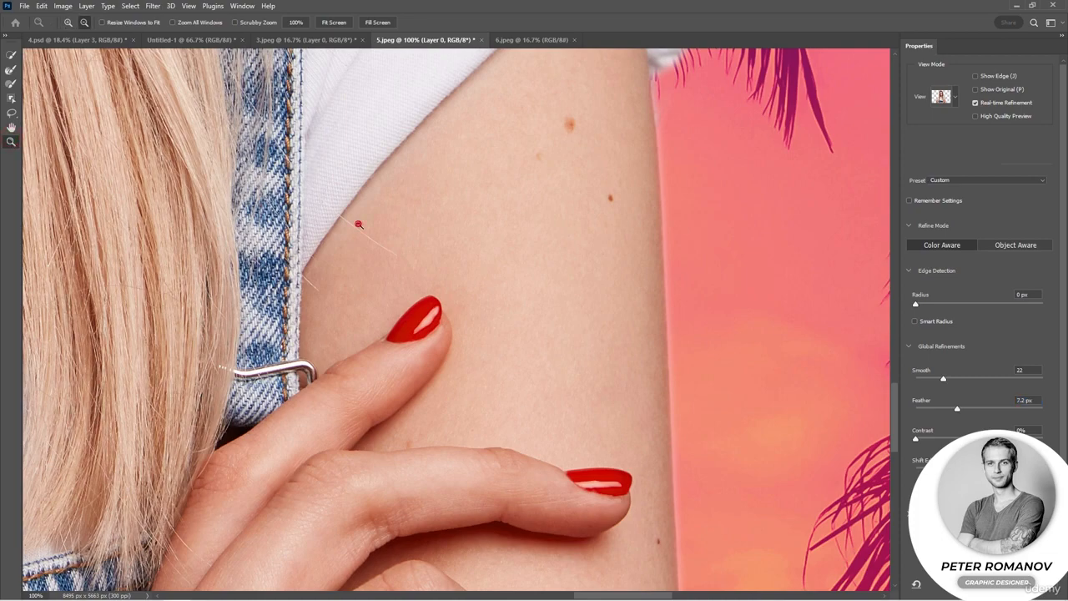
alt+click(358, 223)
alt+click(358, 224)
alt+click(358, 223)
alt+click(358, 224)
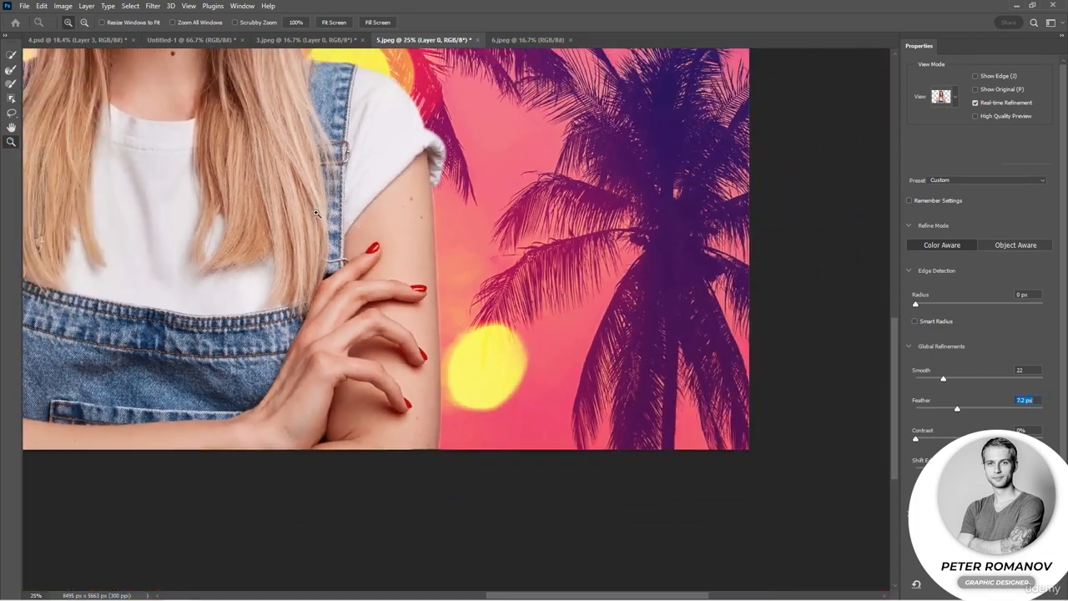
drag(316, 213, 604, 506)
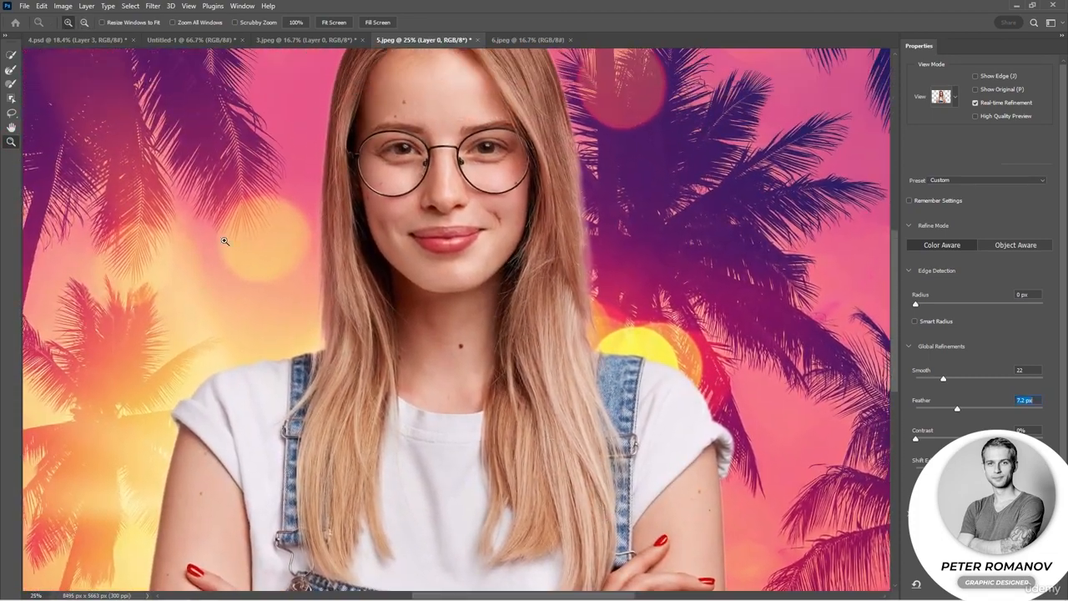
click(15, 116)
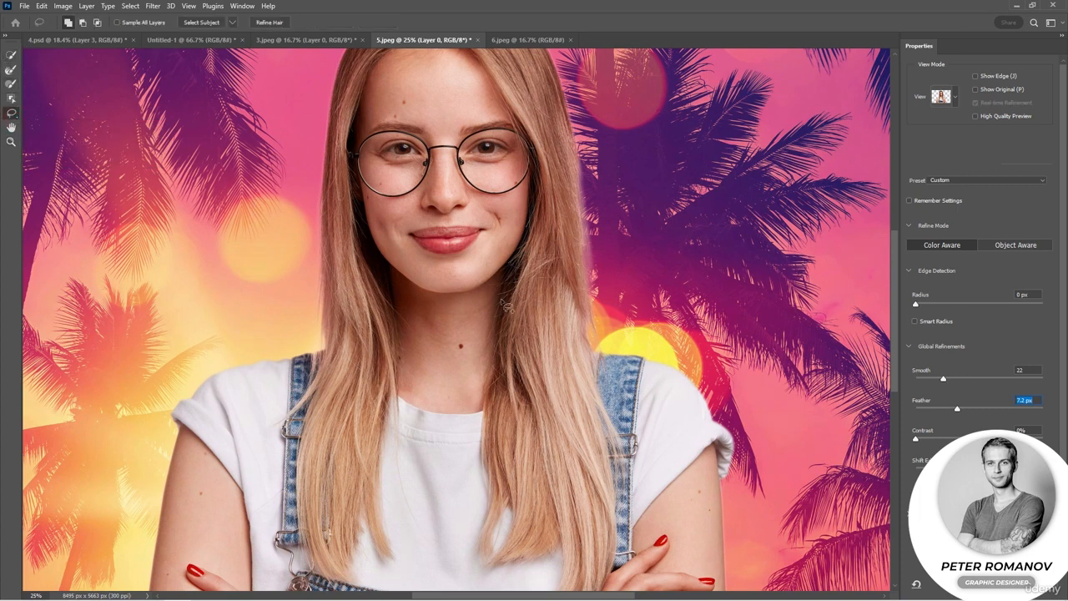
mouse_move(572, 224)
mouse_down()
mouse_move(620, 286)
mouse_move(606, 326)
mouse_move(560, 285)
mouse_move(561, 245)
mouse_up()
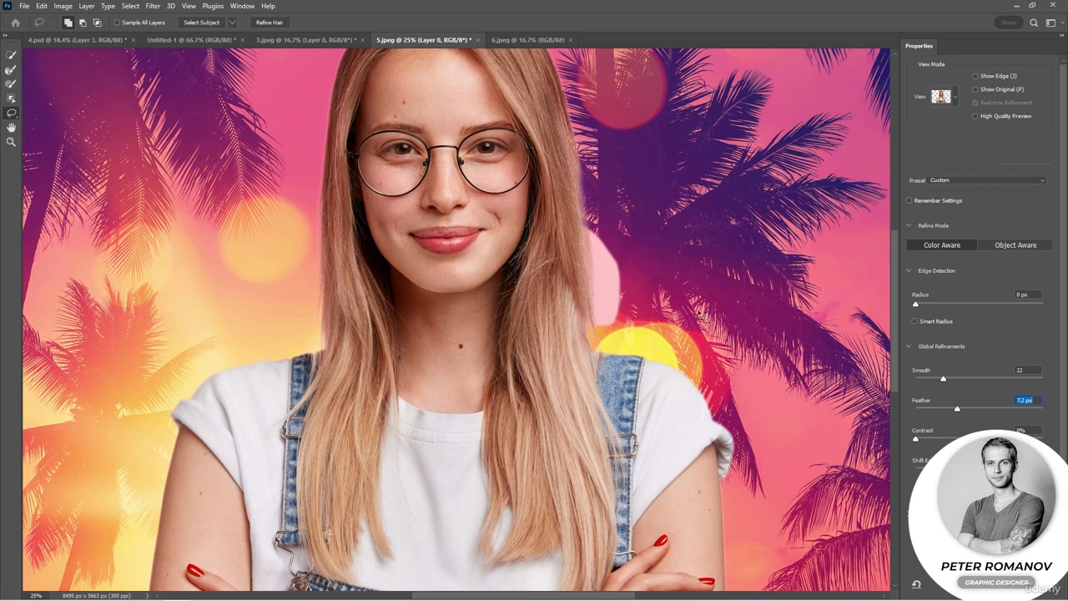
- Compare the Onion Skin view with On Layers, and remove the lassoed patch beside the hair from the selection
click(956, 97)
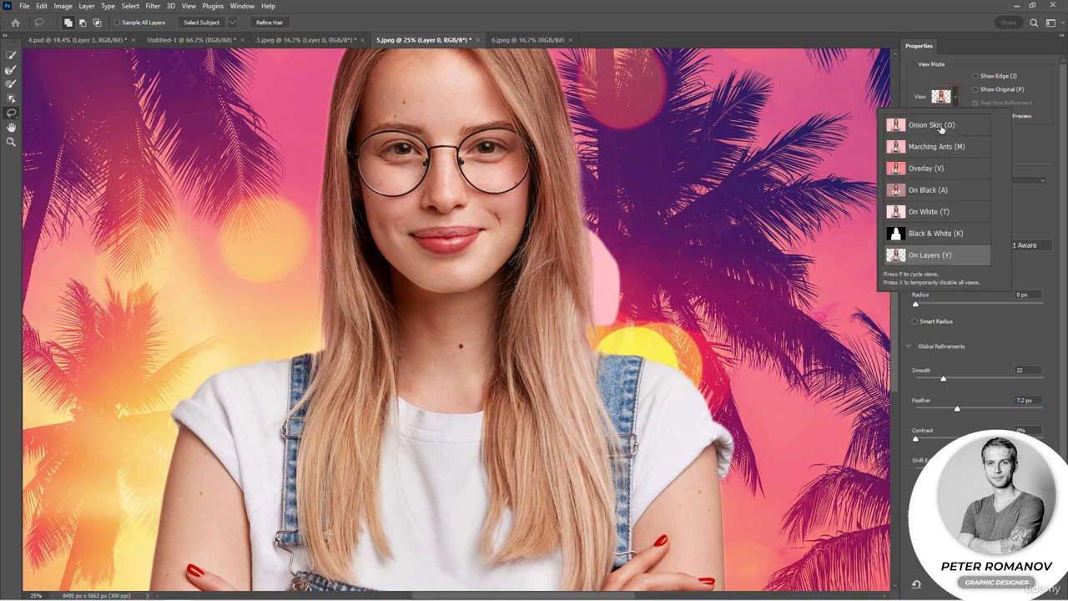
click(940, 126)
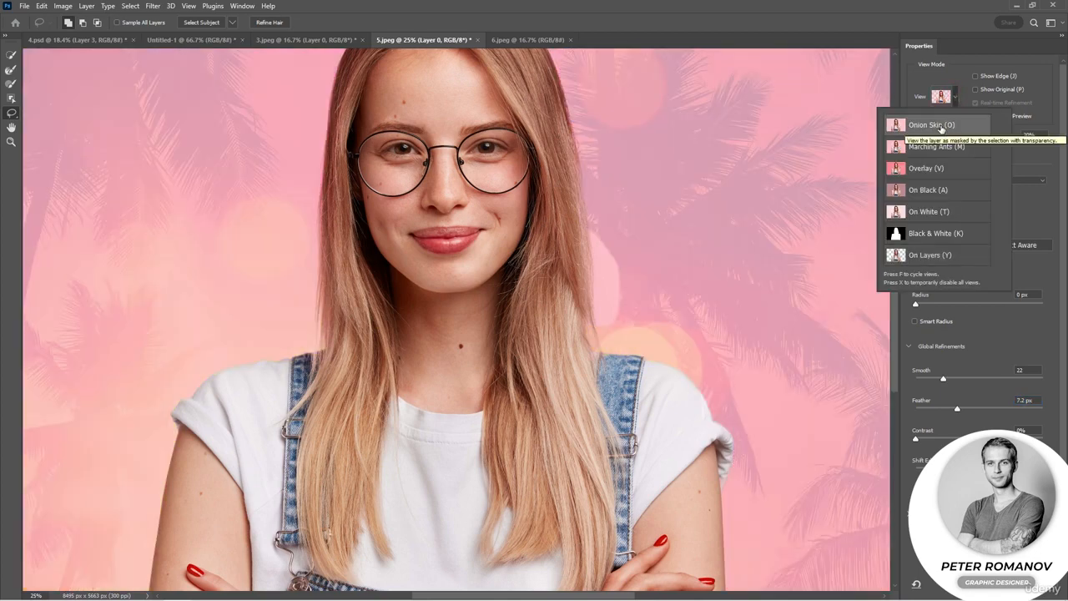
click(920, 259)
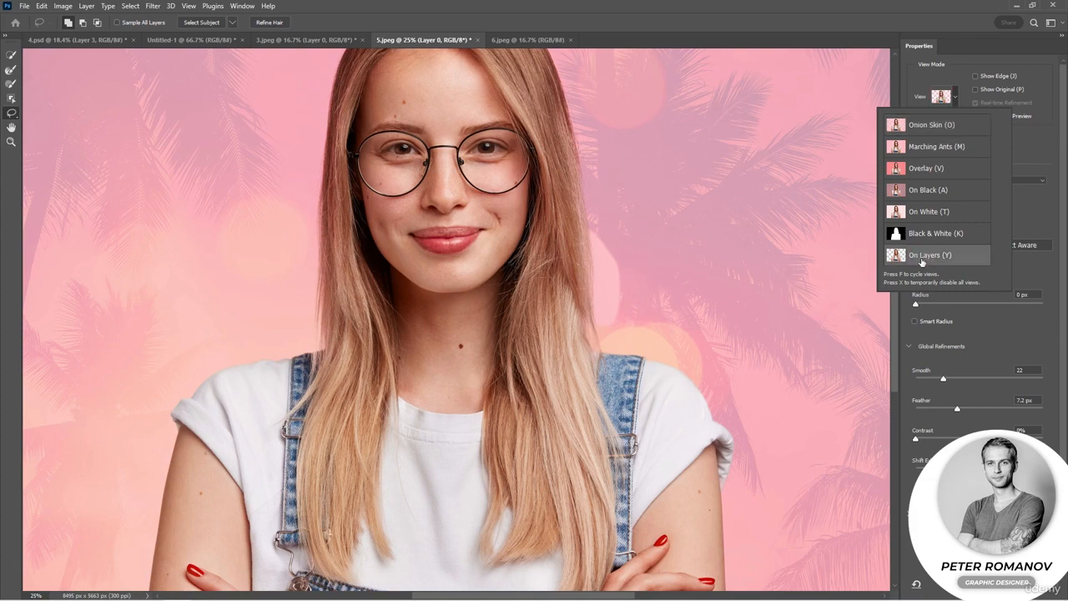
click(999, 343)
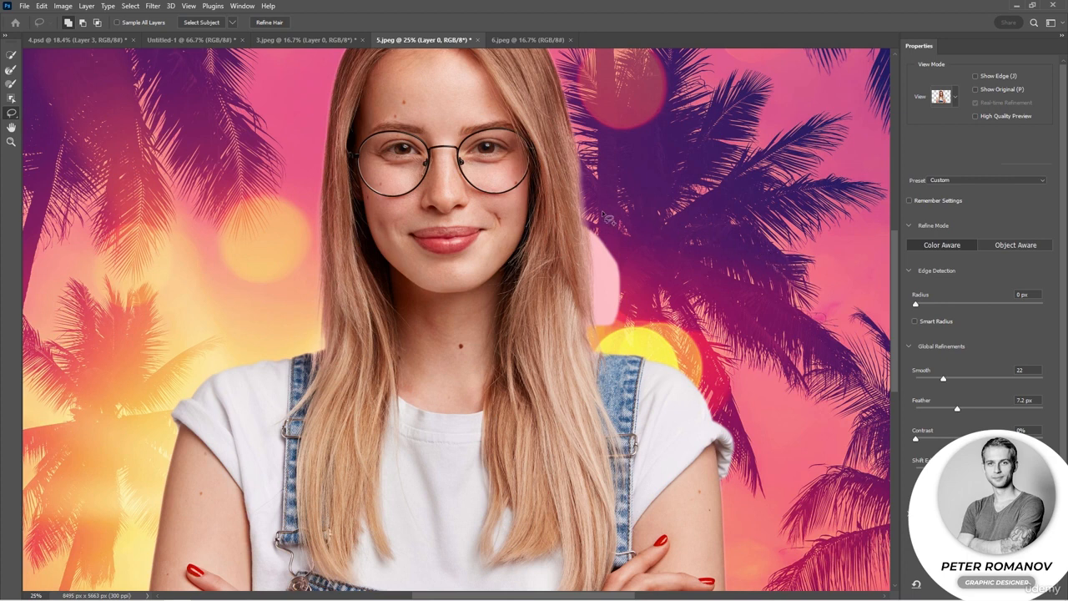
mouse_move(609, 218)
mouse_down()
mouse_move(579, 250)
mouse_move(615, 259)
mouse_up()
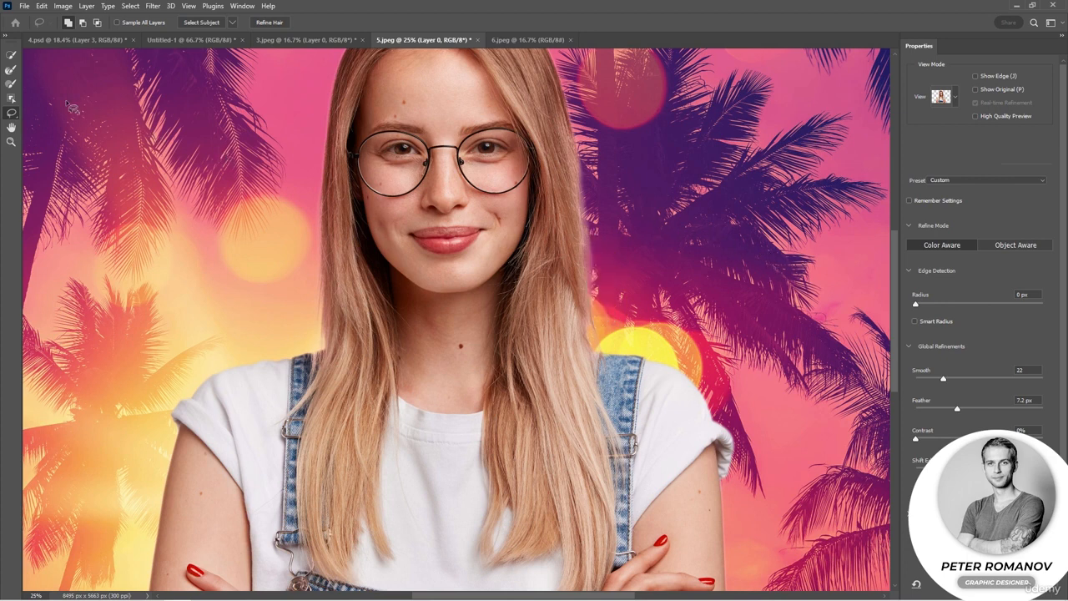
- Show the selection as Marching Ants, try Shift Edge at +32% and -99%, settle on a moderate inward shift, and accept the refinement
click(9, 56)
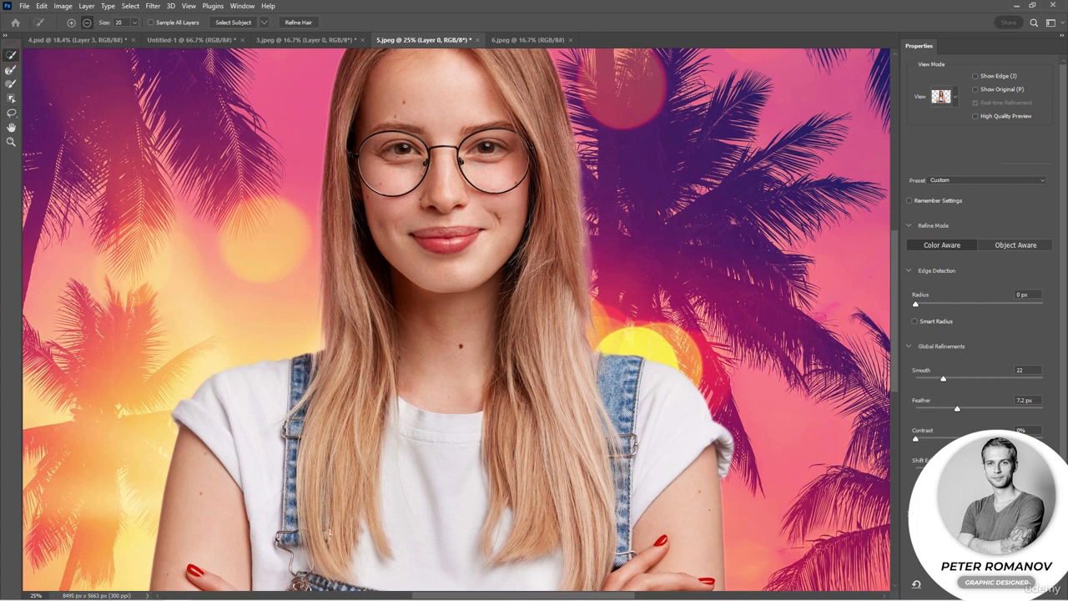
click(943, 96)
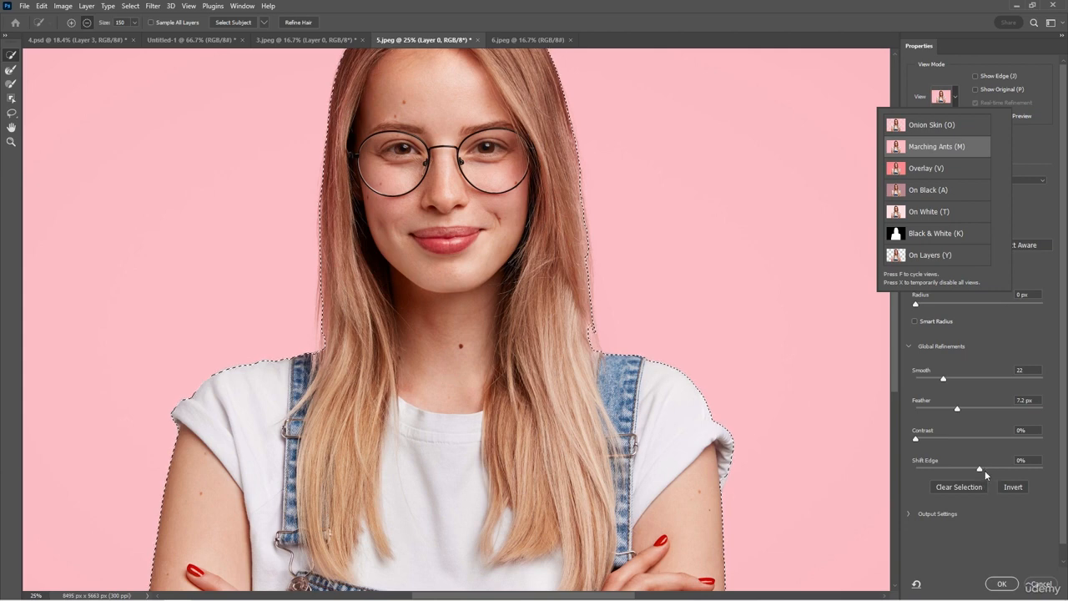
click(985, 470)
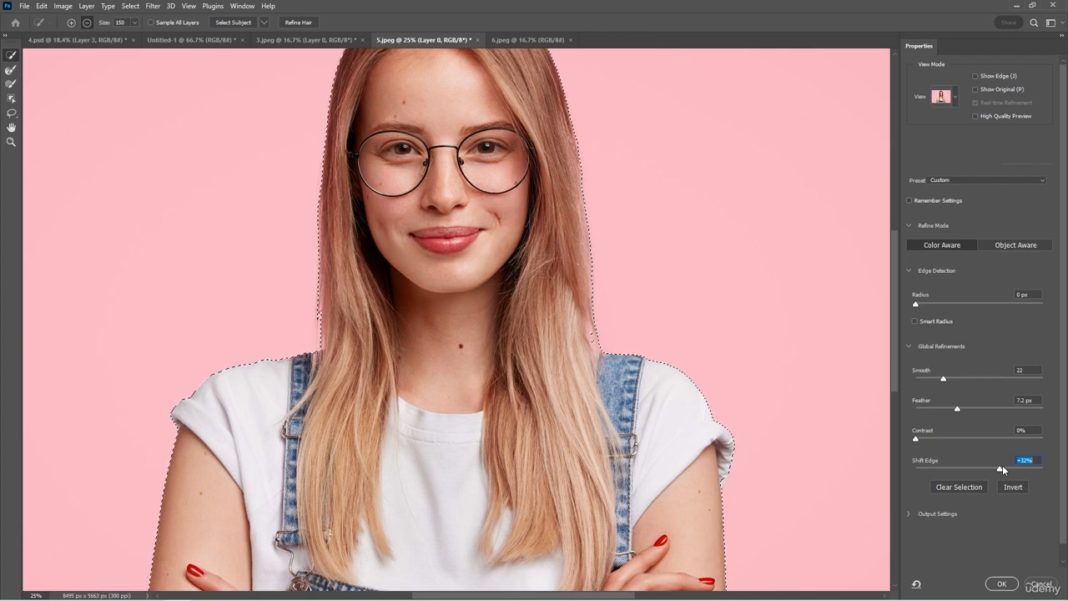
drag(1001, 468, 918, 470)
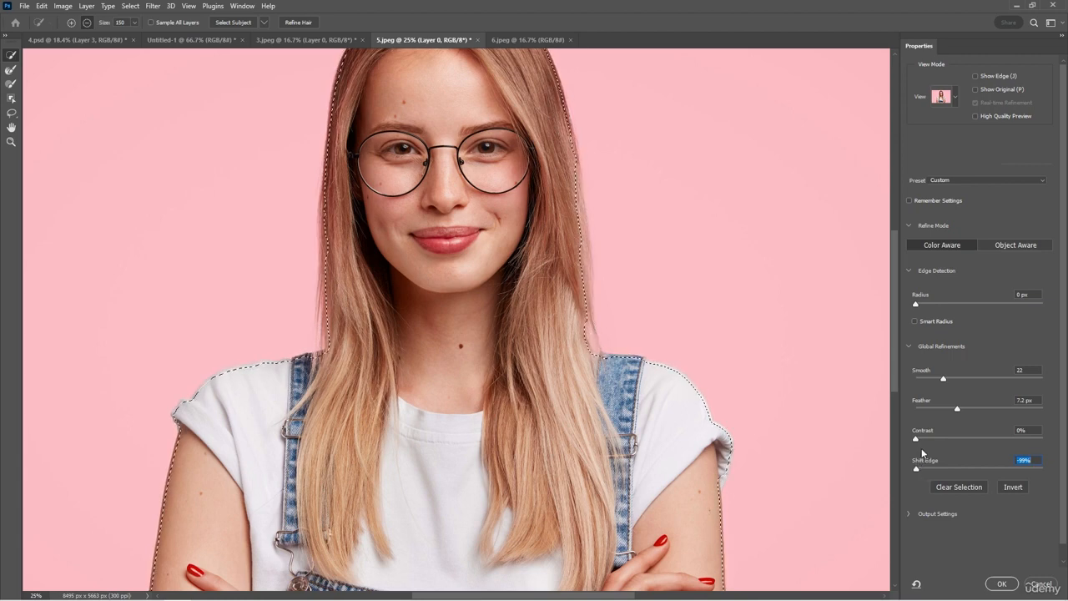
drag(917, 468, 962, 469)
click(1002, 584)
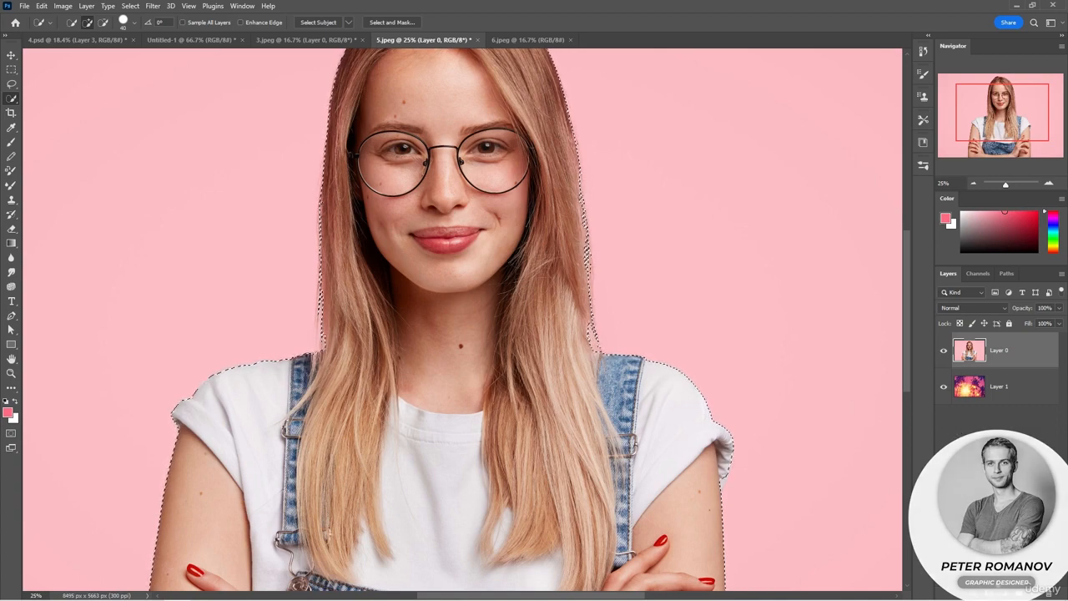
- Turn the refined selection into a layer mask on Layer 0 and move the cutout woman slightly left over the palm background
click(993, 593)
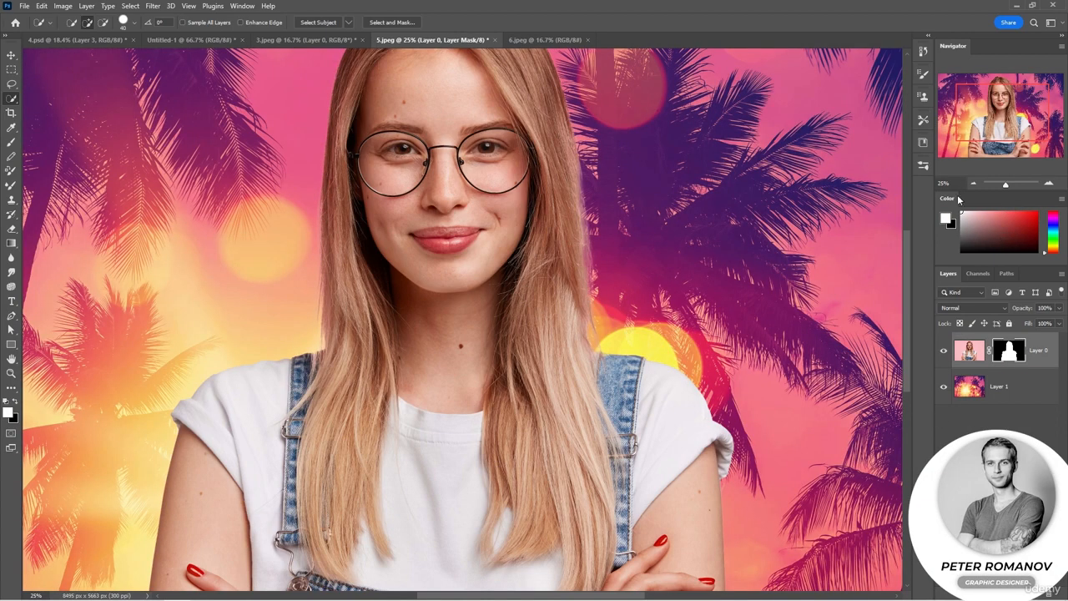
key(ctrl+minus)
key(ctrl+minus)
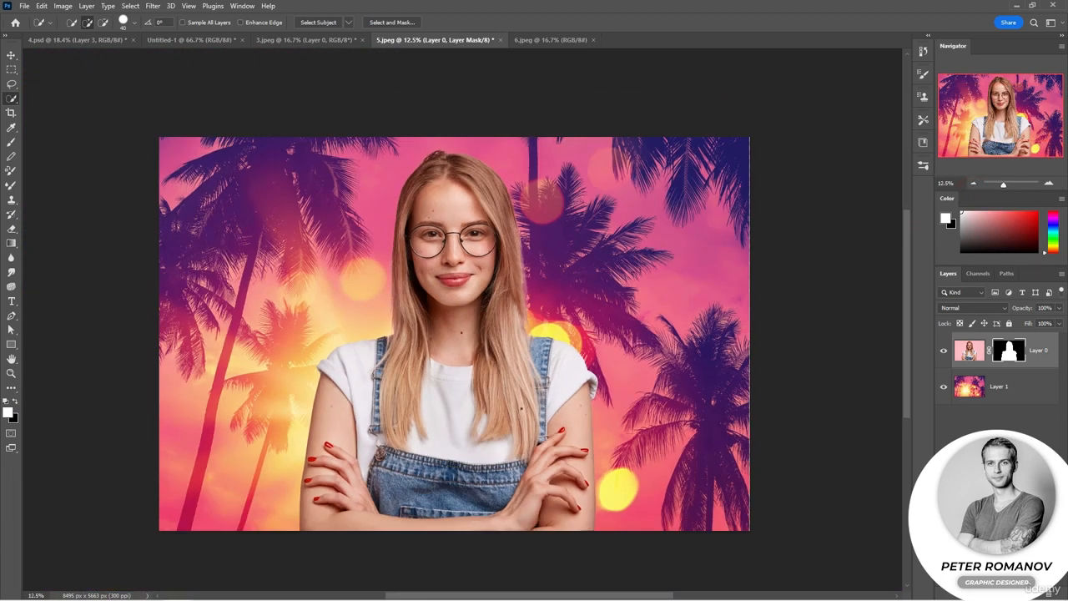
key(v)
drag(561, 389, 520, 386)
- Try a Free Transform of the cutout woman at 91.24% scale, flipped horizontally and placed on the left side of the background
key(ctrl+t)
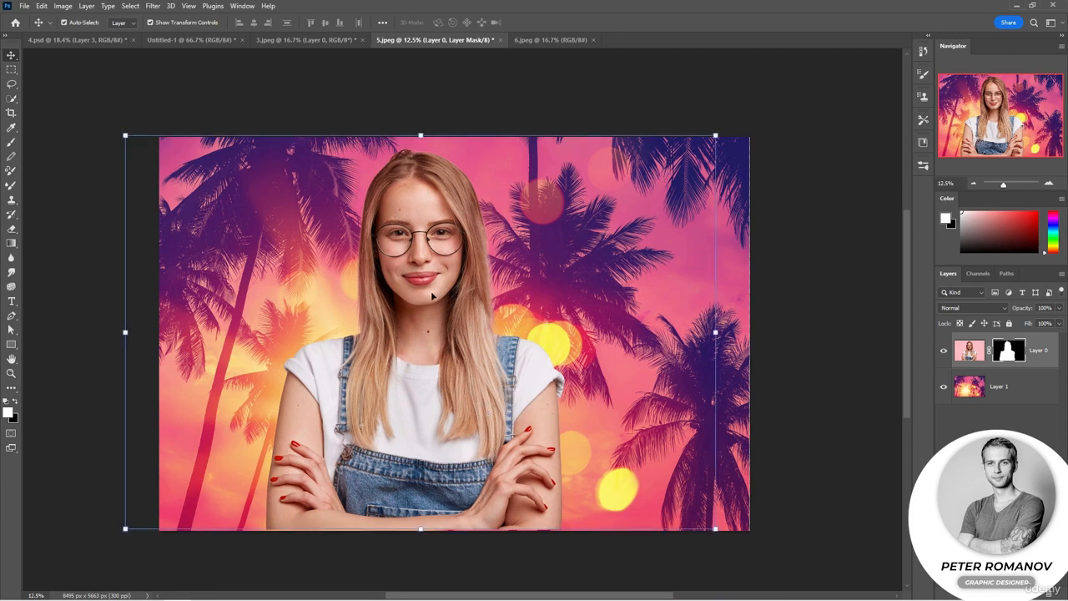
drag(415, 135, 420, 170)
drag(444, 341, 470, 346)
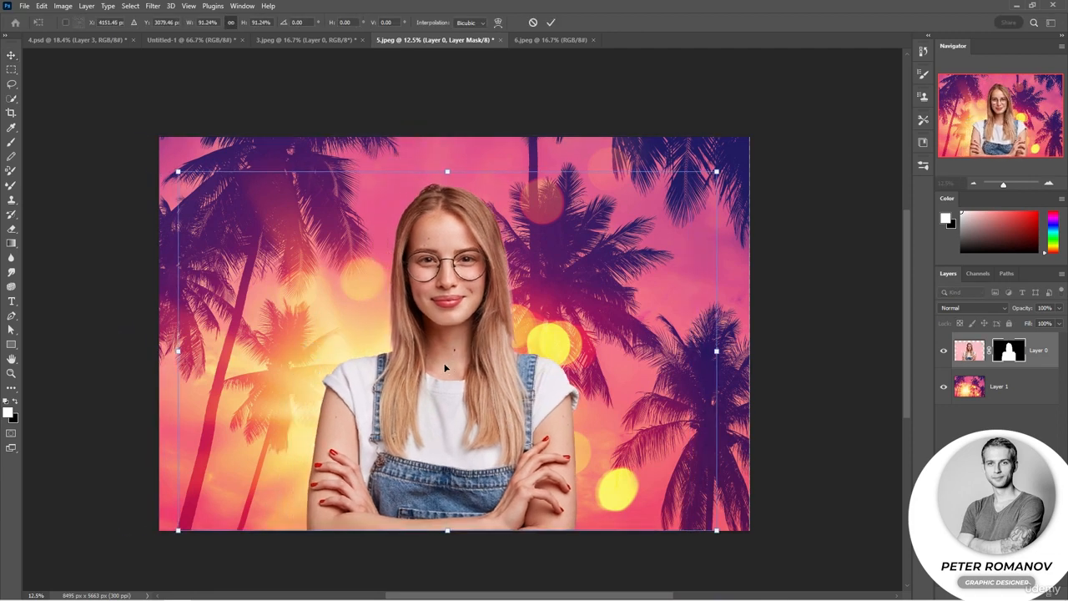
right_click(445, 367)
click(472, 578)
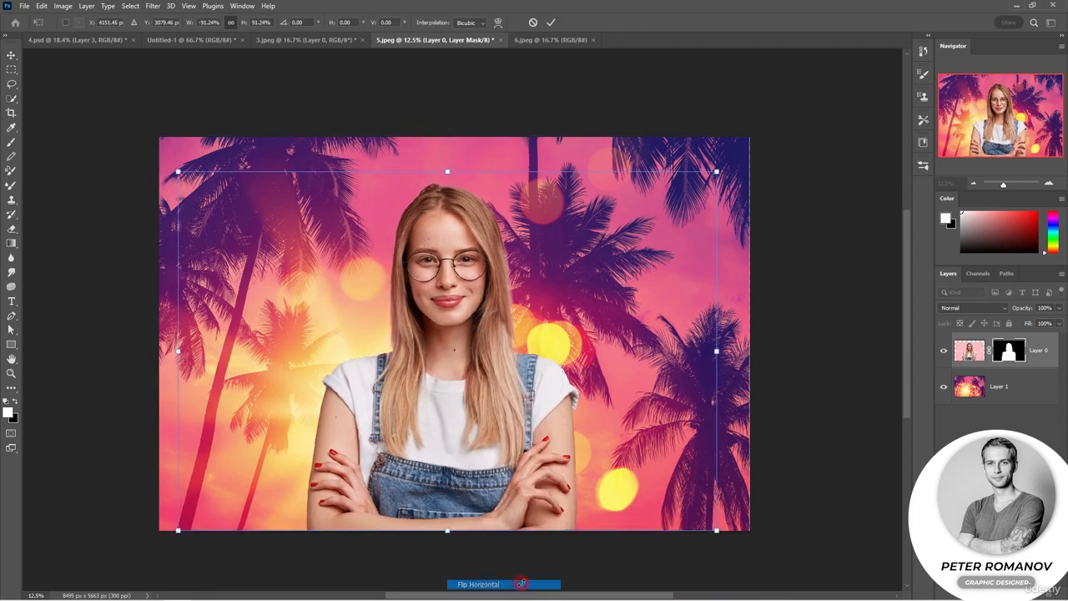
drag(478, 430, 366, 429)
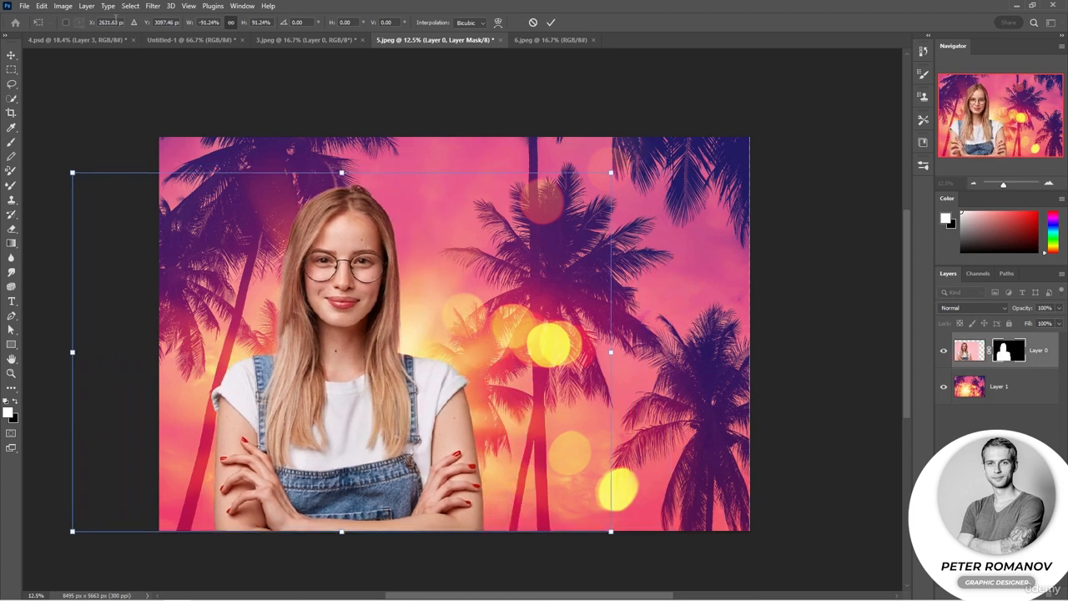
- Review the compositions in 4.psd, Untitled-1 and 3.jpeg, and return to 5.jpeg
click(89, 44)
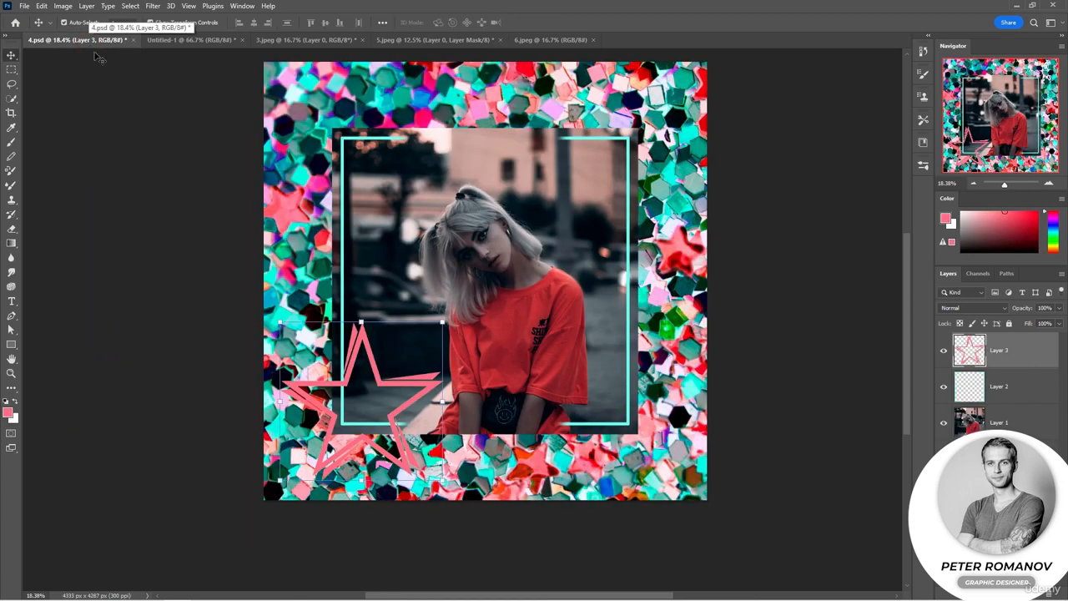
click(117, 200)
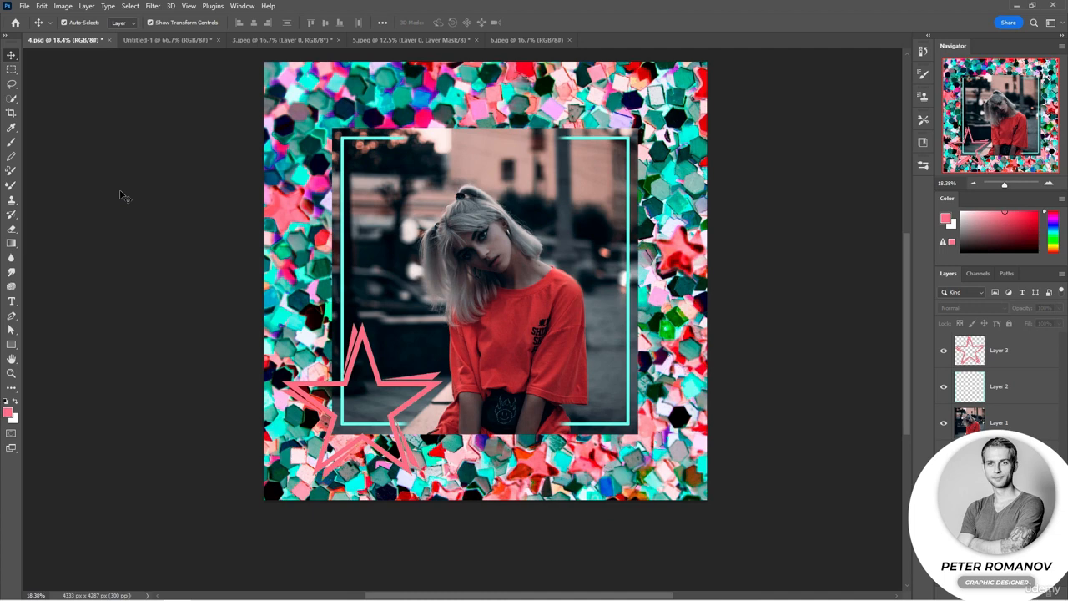
click(152, 43)
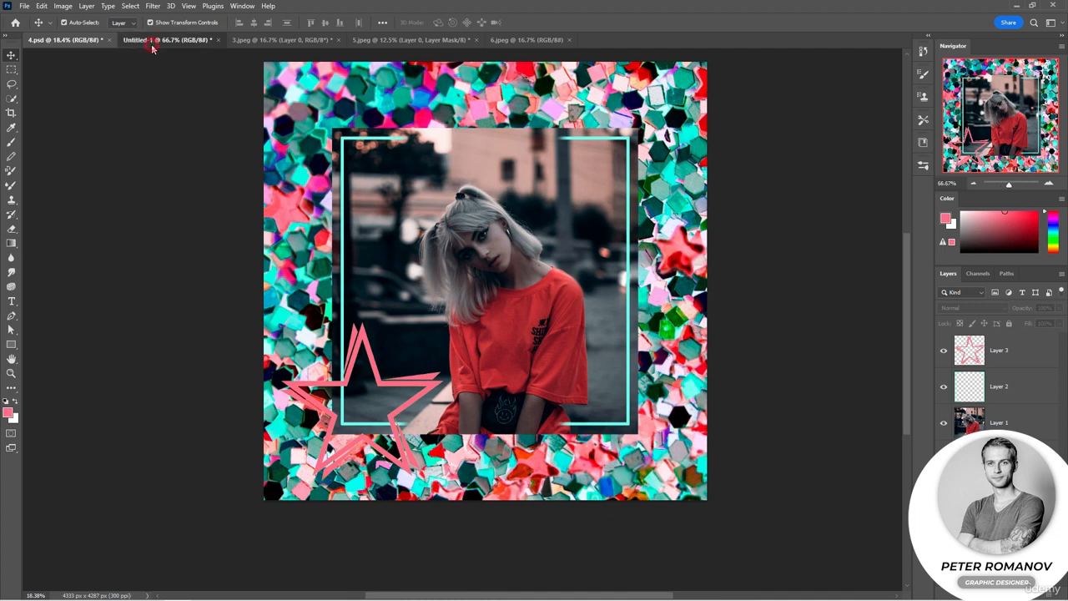
click(281, 41)
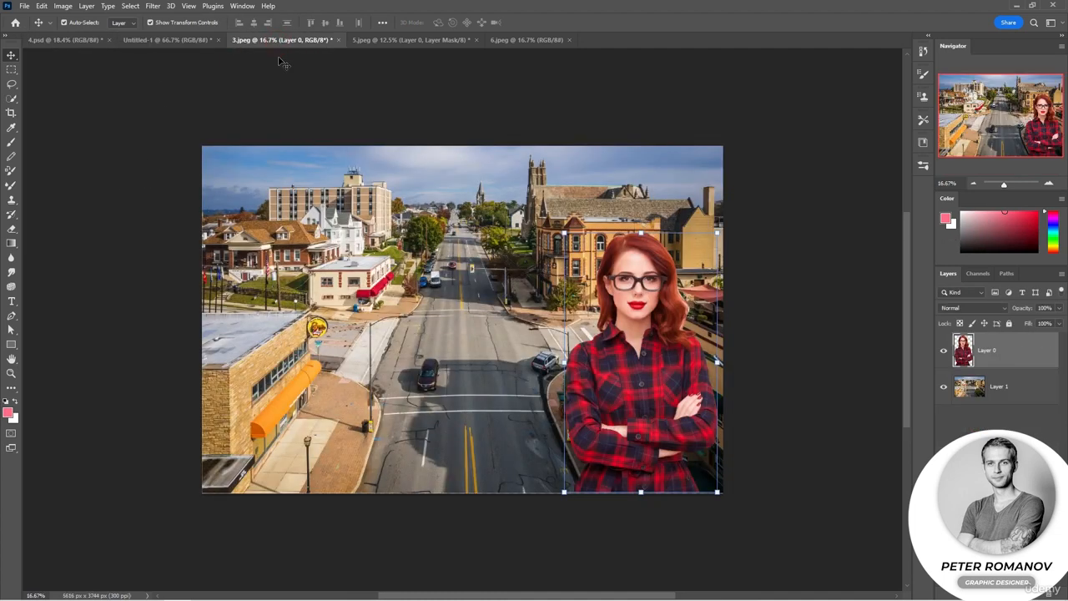
click(388, 40)
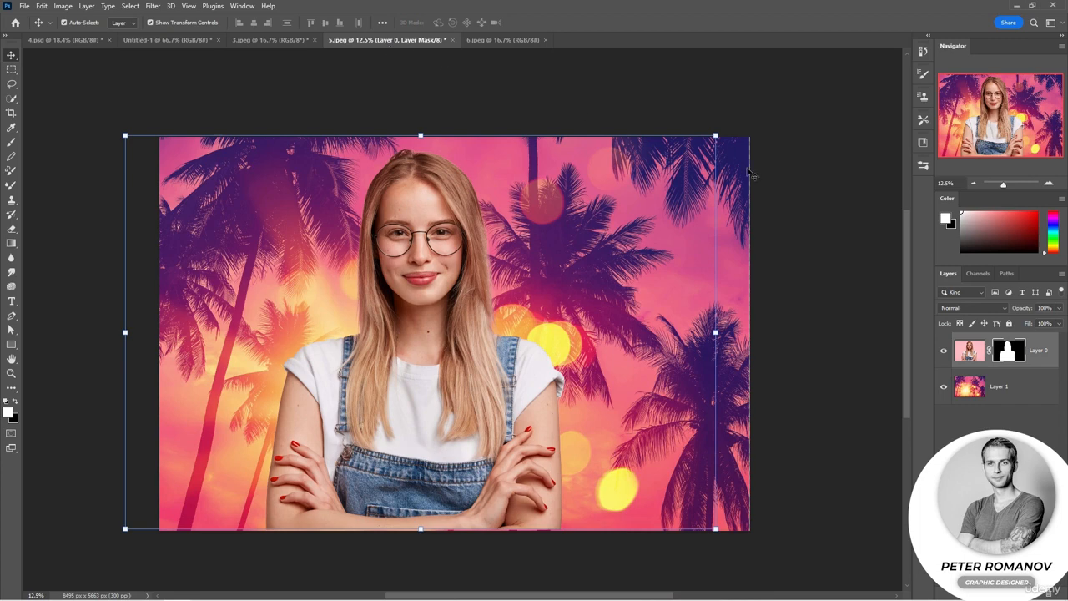